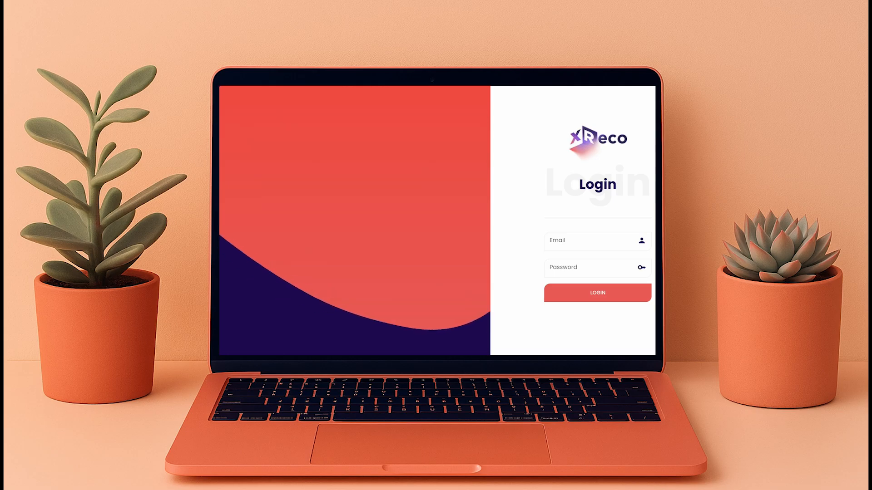
Step: Log in to XReco with the saved account login and password
click(621, 240)
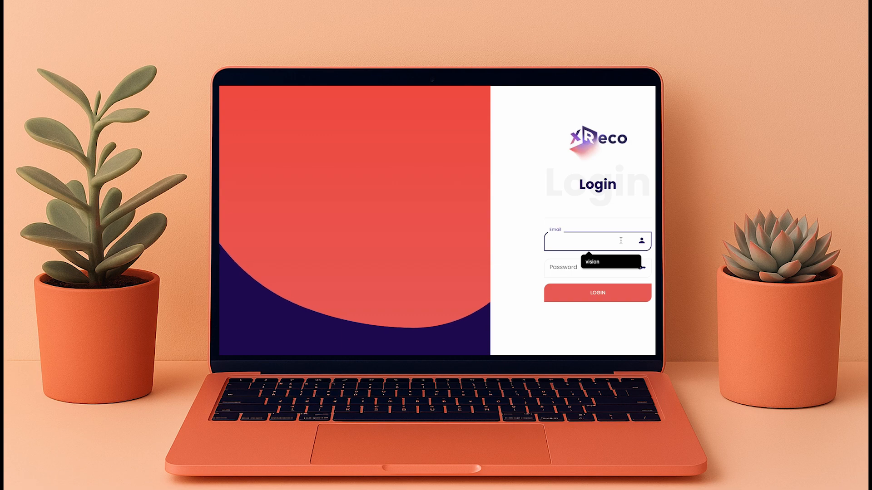
click(600, 262)
click(600, 270)
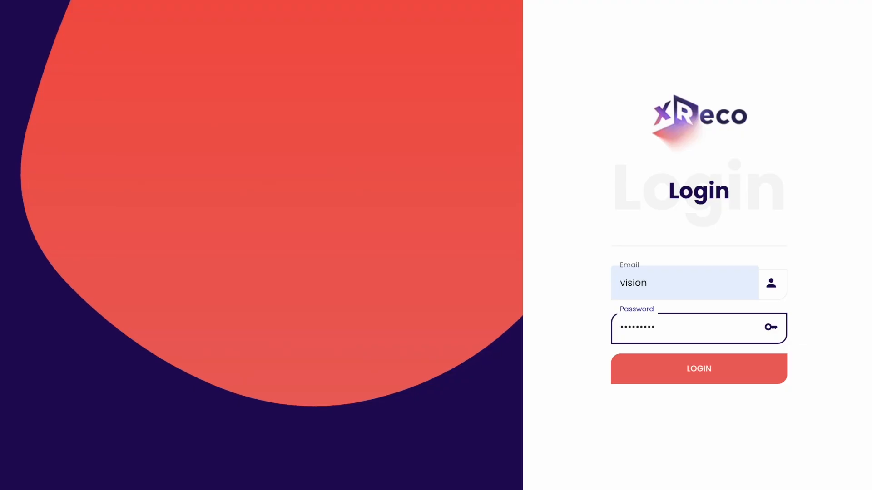
text(•)
key(Return)
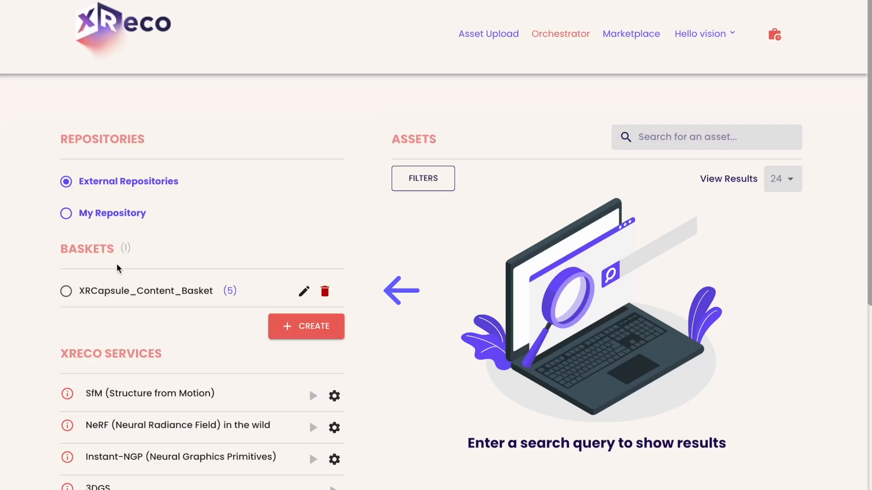
Step: Select the XRCapsule_Content_Basket and launch the XRCapsules service with its contents
click(67, 291)
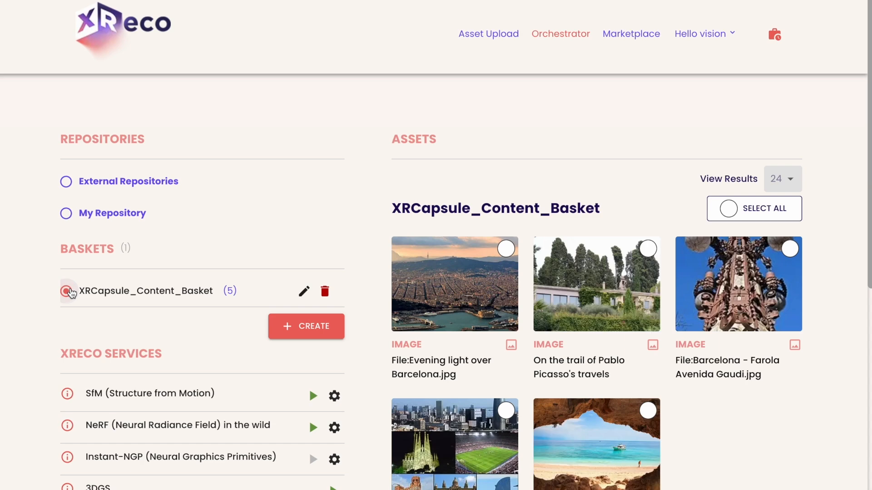
scroll(545, 158, down, 1)
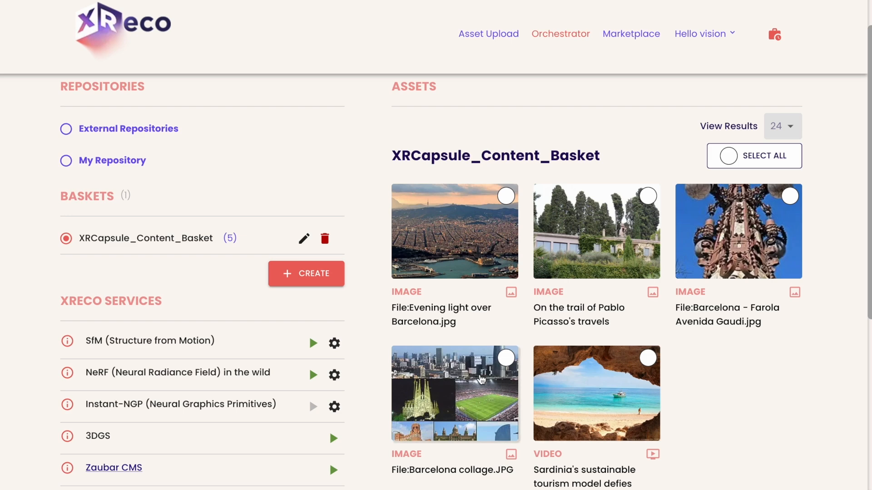
scroll(717, 398, down, 2)
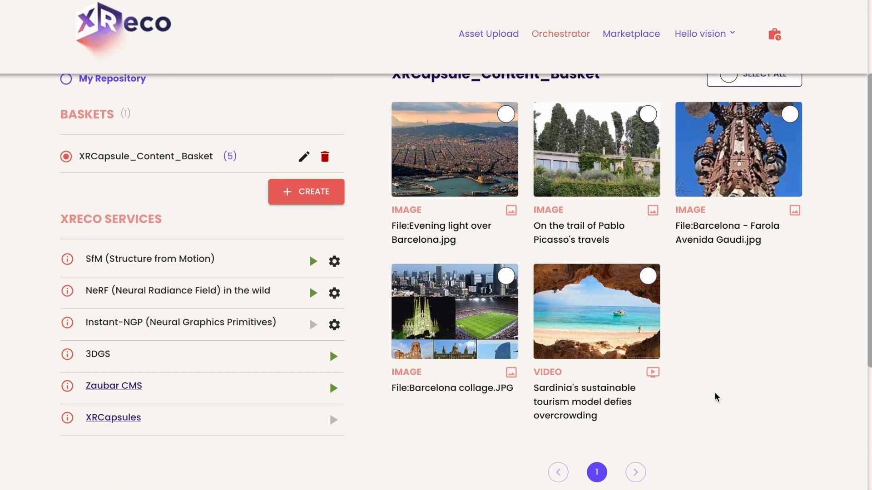
scroll(717, 397, down, 1)
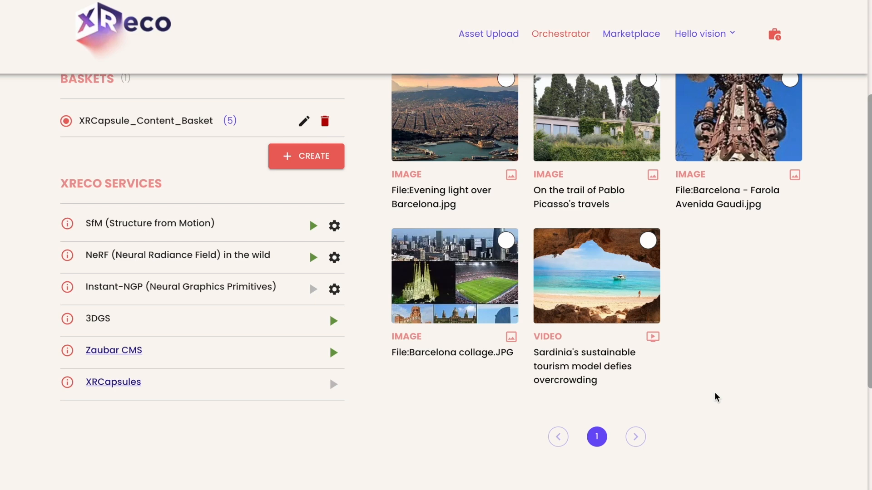
scroll(717, 398, down, 1)
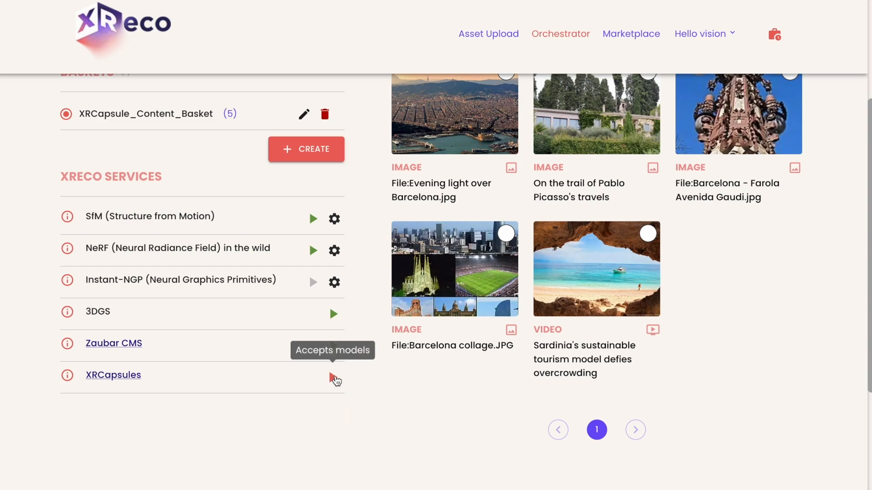
click(333, 379)
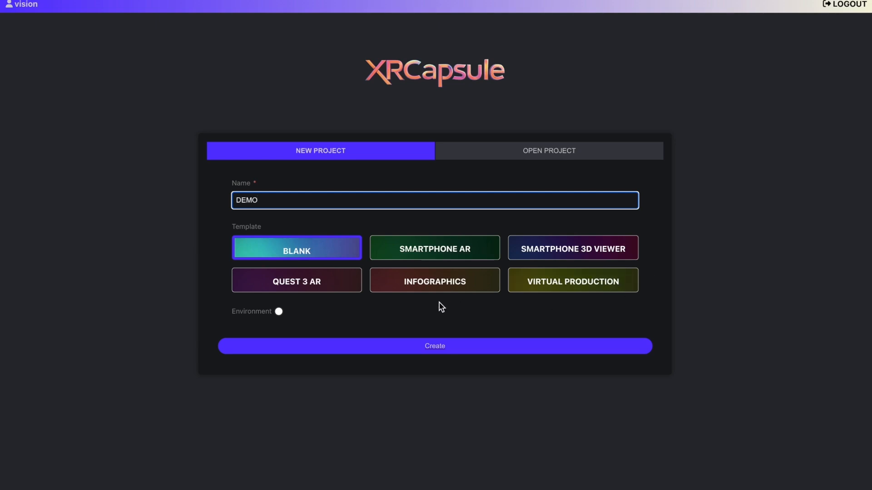
Step: Create the DEMO project with the Smartphone AR template and the HDRI - Buikslotermeerplein environment
click(393, 255)
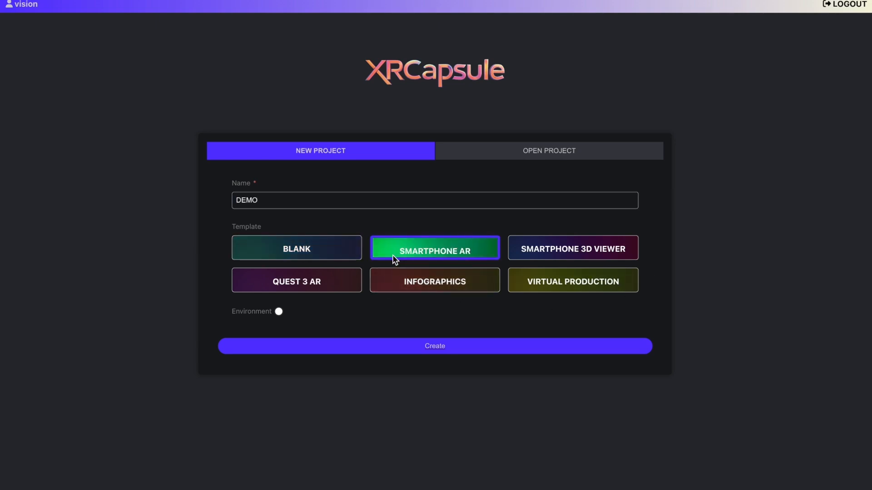
click(280, 312)
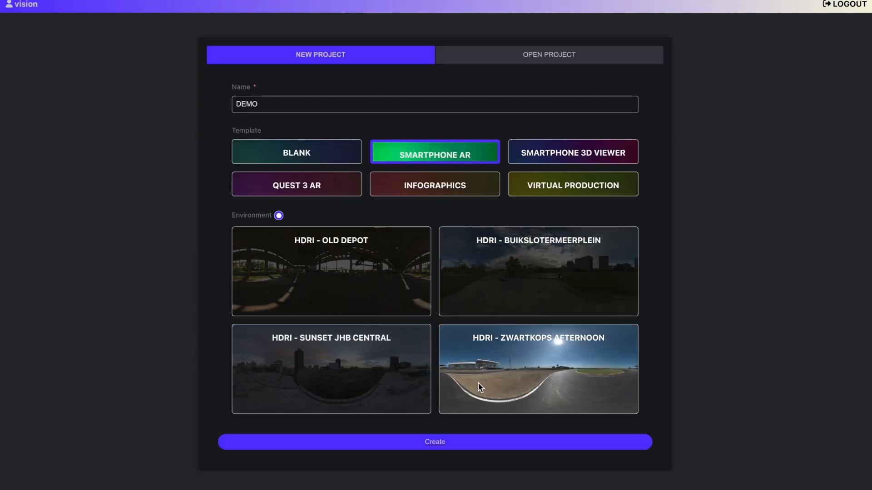
click(523, 279)
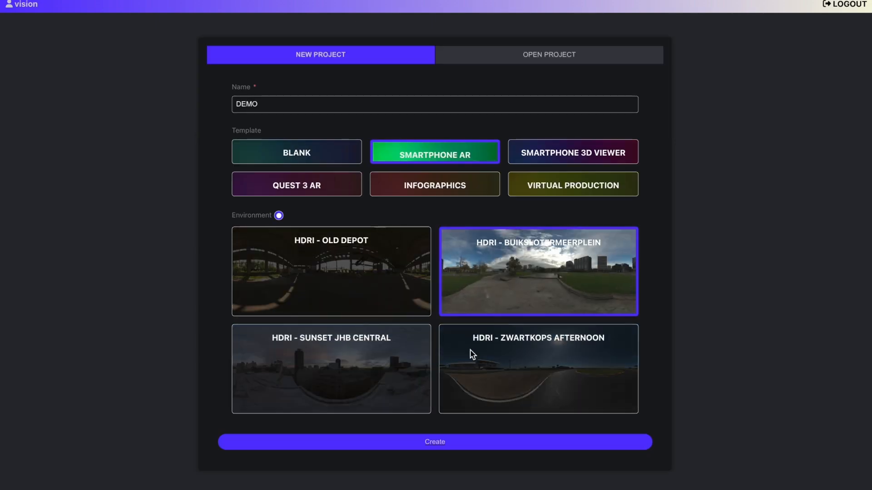
click(449, 441)
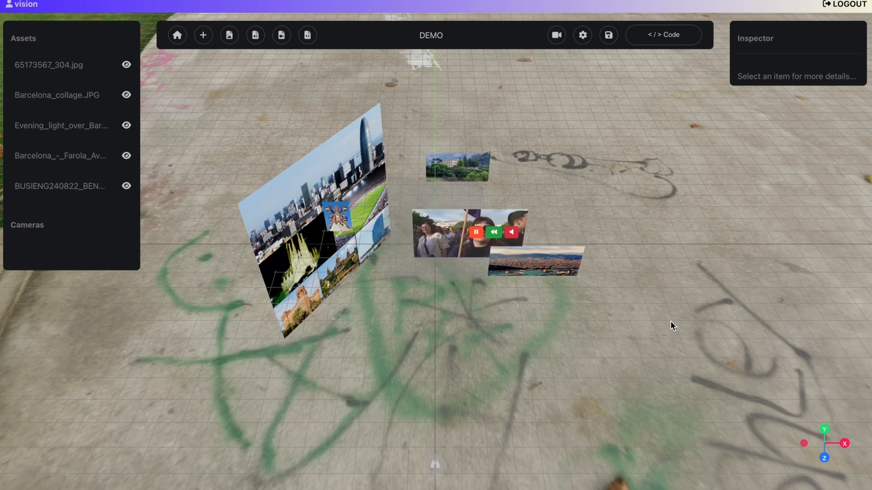
Step: Examine the asset, image, audio, video and JSON loaders as well as the workspace dimension settings
click(203, 36)
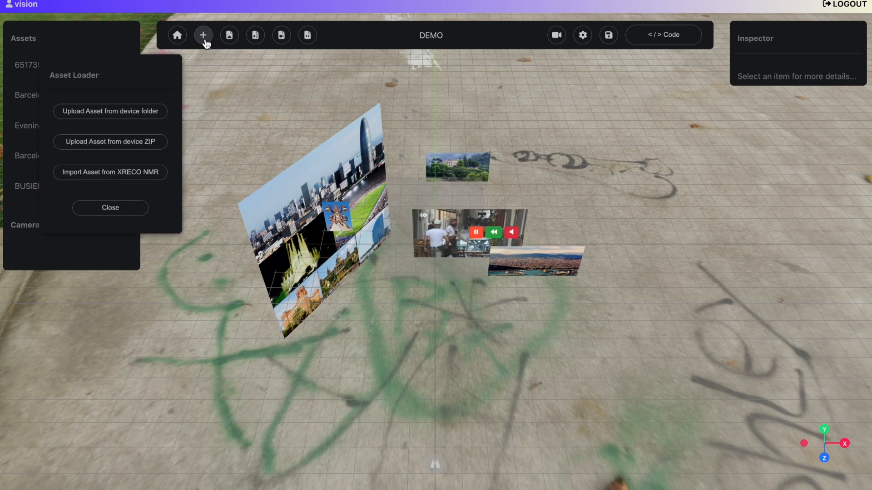
click(205, 41)
click(227, 40)
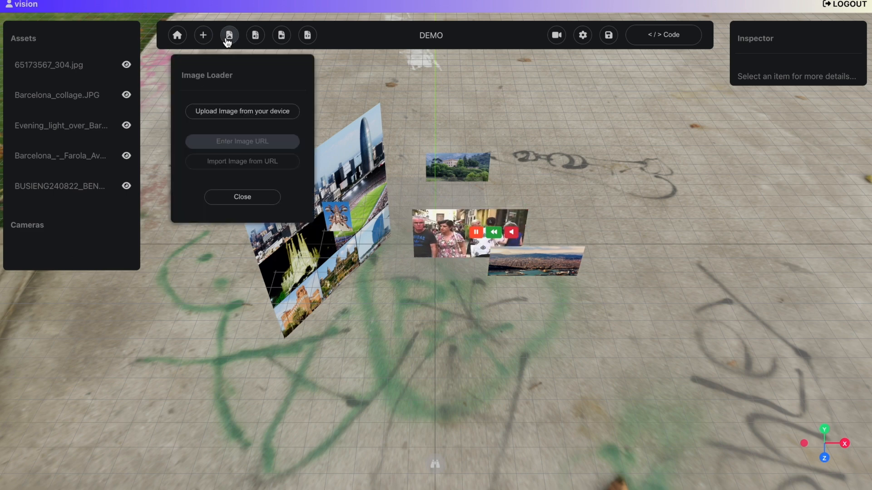
click(228, 41)
click(253, 41)
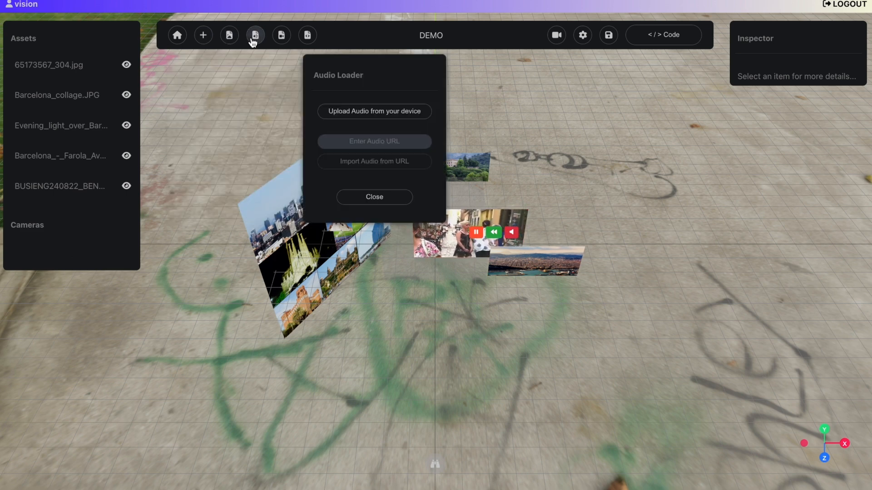
click(253, 41)
click(279, 40)
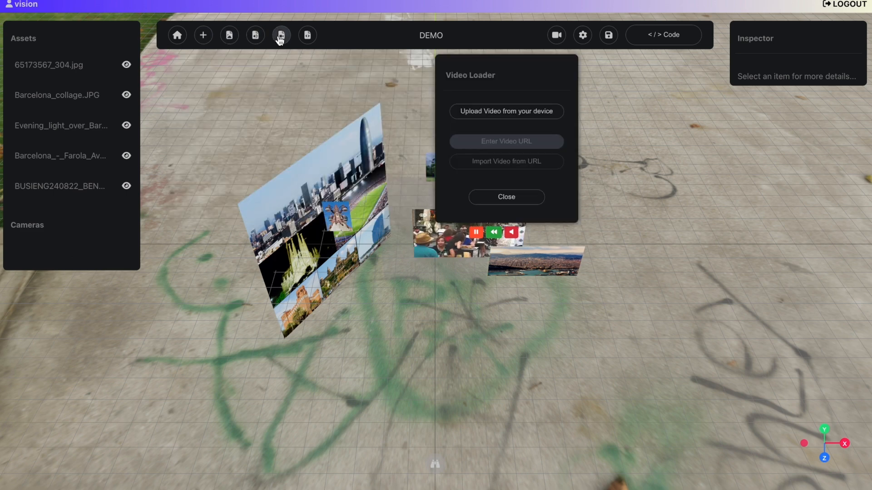
click(279, 40)
click(307, 39)
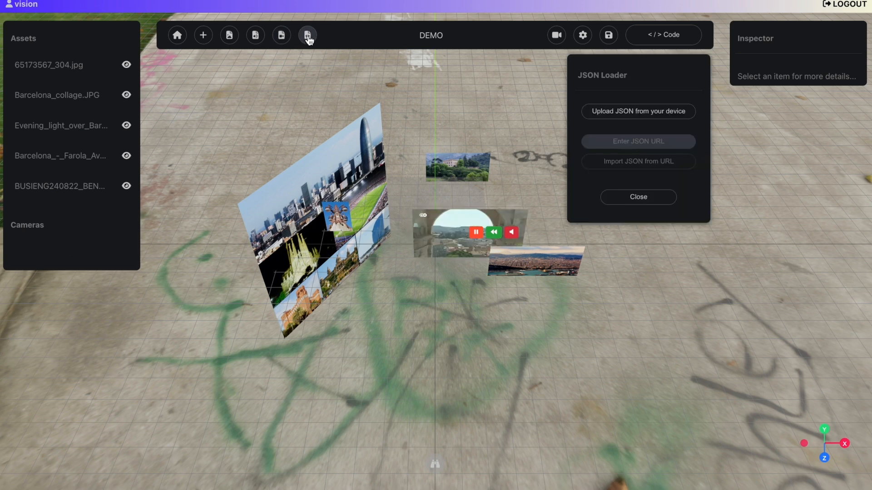
click(308, 40)
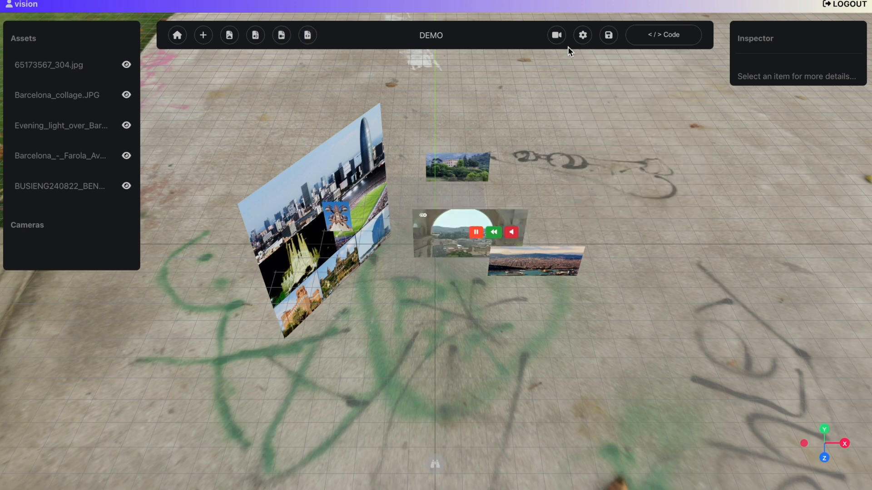
click(584, 39)
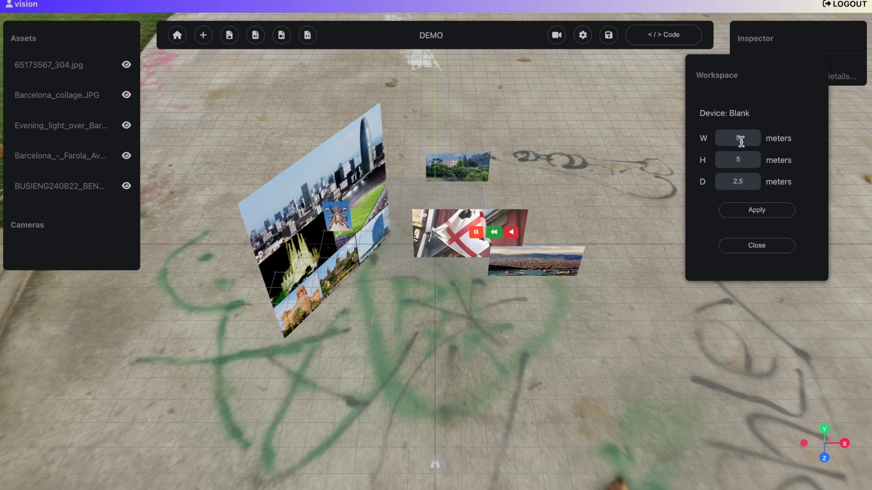
click(756, 245)
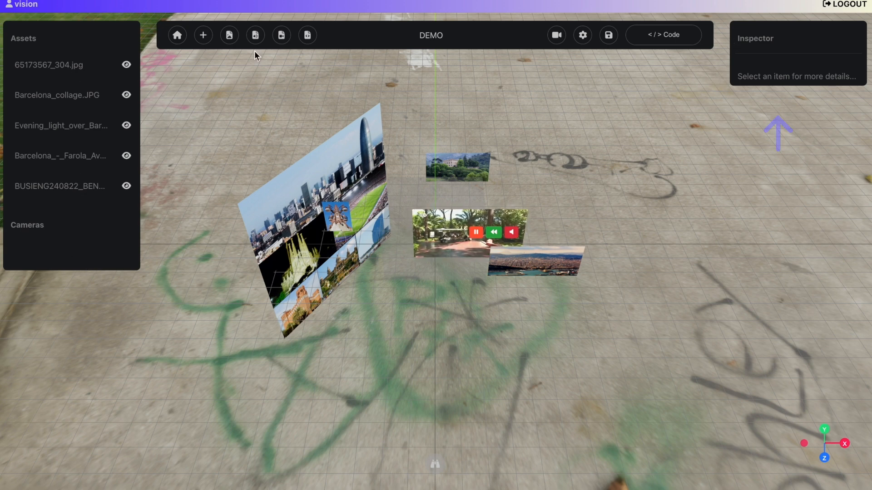
Step: Inspect the transform values and trigger options of 65173567_304.jpg, and deselect the image
click(86, 70)
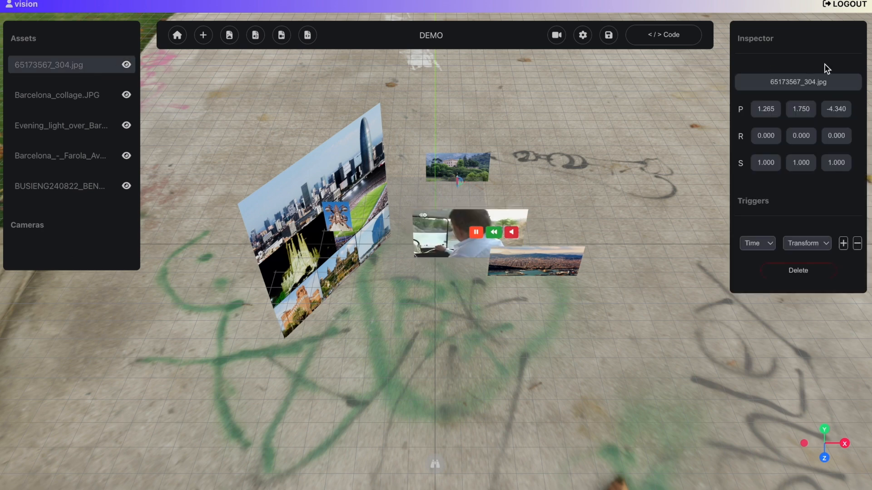
click(767, 246)
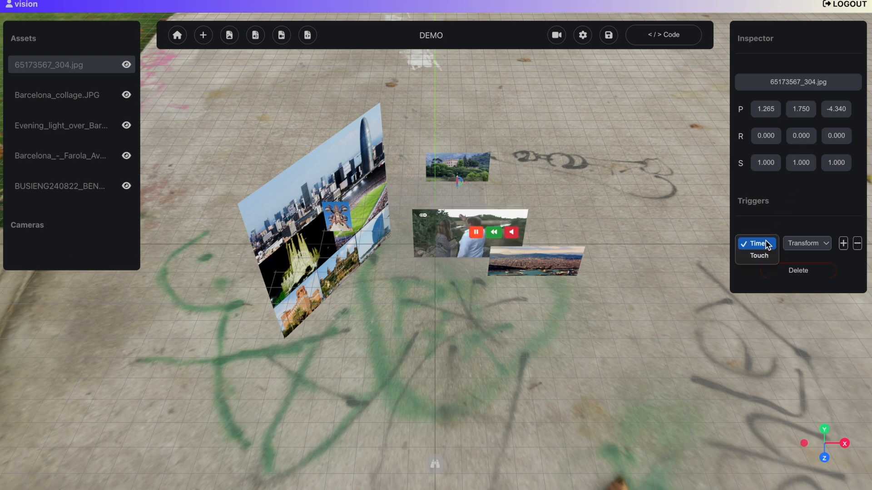
click(812, 240)
click(812, 240)
click(614, 344)
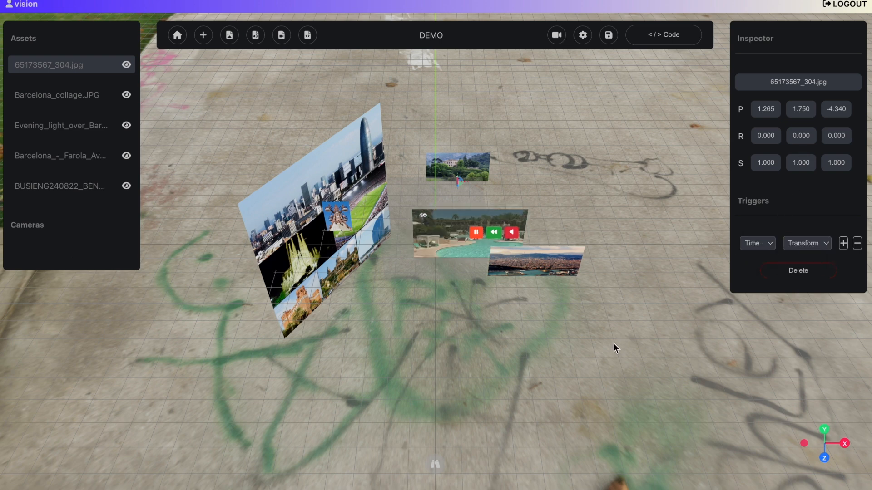
click(602, 353)
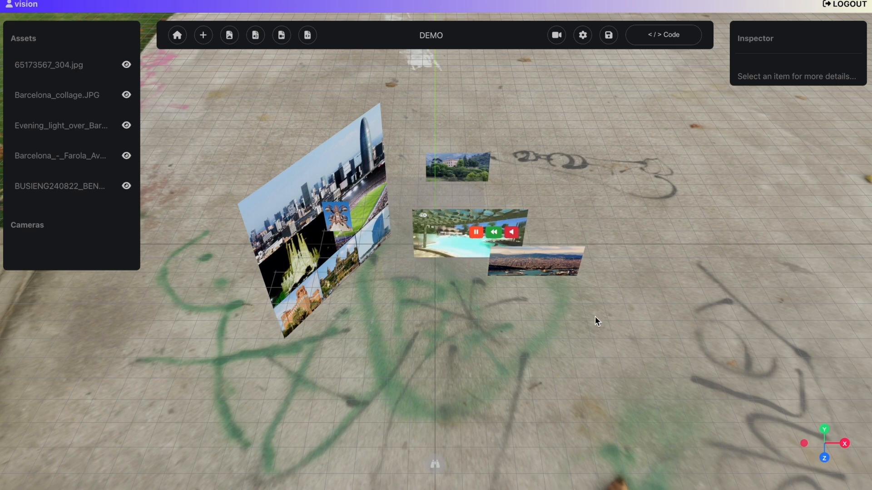
Step: Explore the media arrangement in the 3D scene by orbiting, panning and zooming the view
key(ctrl)
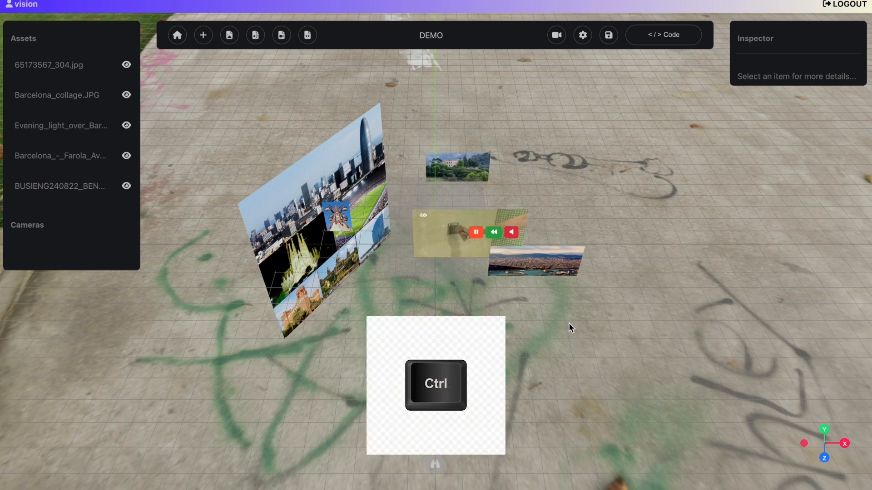
ctrl+drag(579, 331, 679, 305)
key(alt)
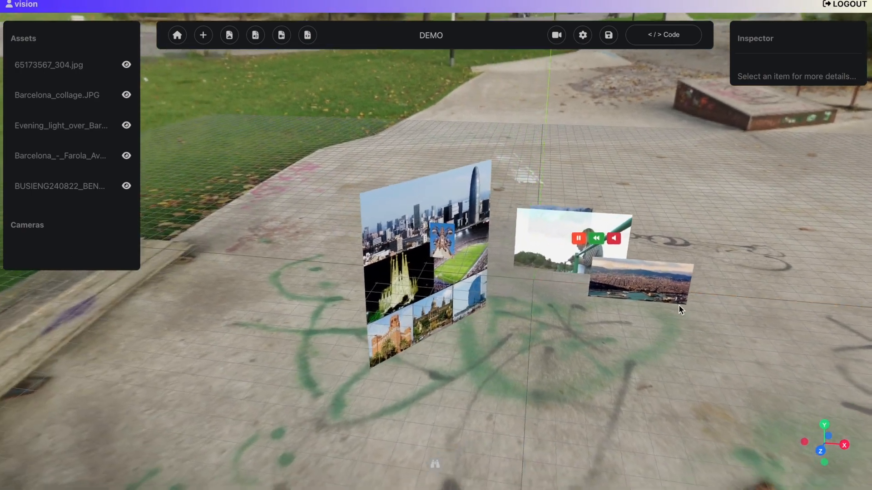
right_drag(678, 304, 560, 309)
scroll(530, 268, up, 10)
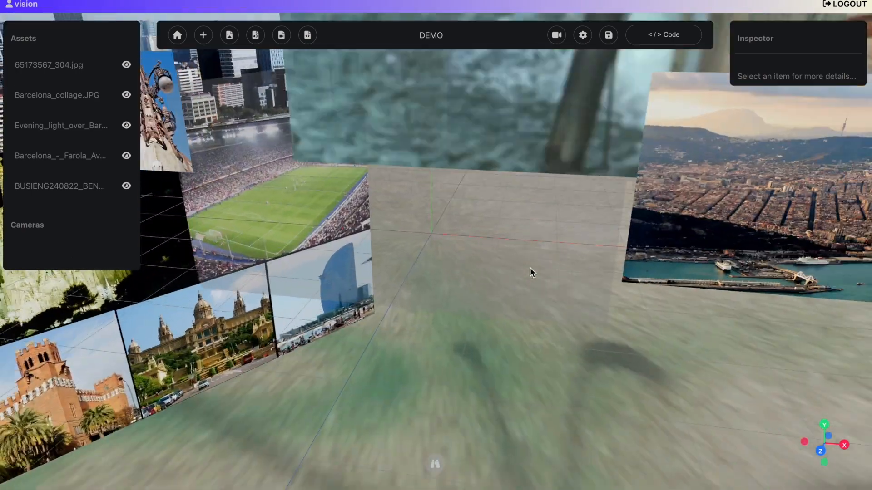
scroll(530, 268, down, 10)
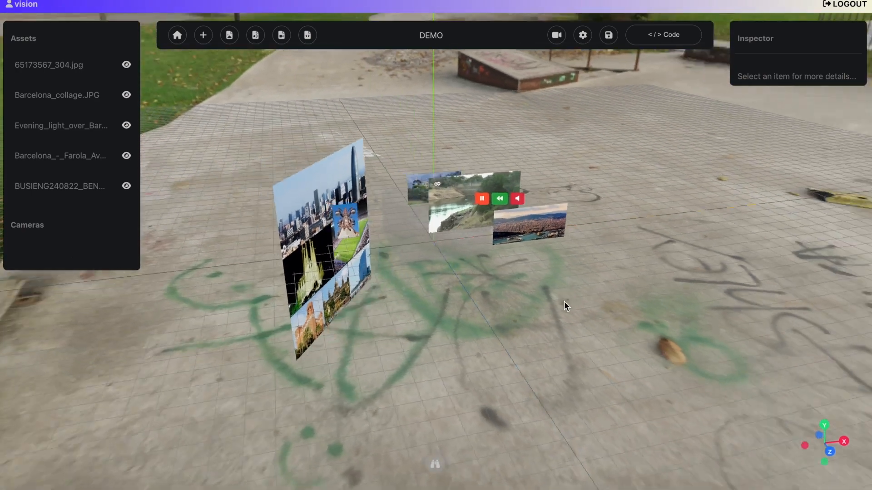
drag(564, 301, 604, 277)
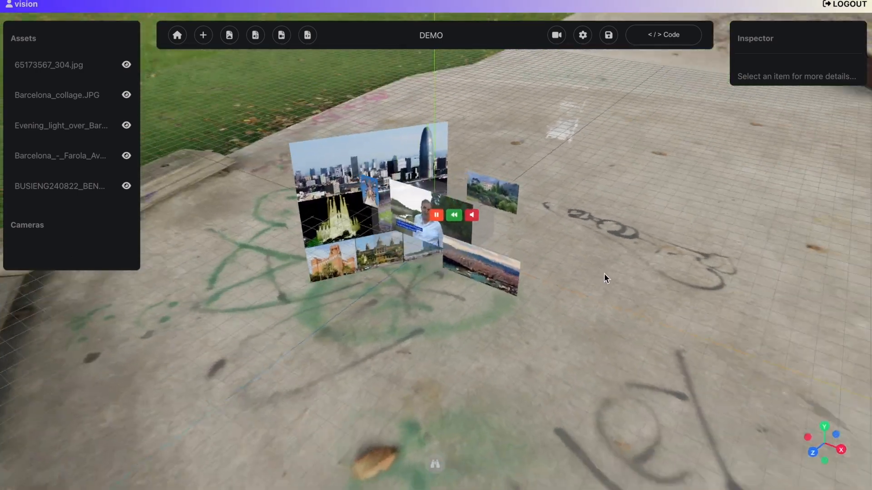
Step: View the scene along the X, Z and Y axes and from an angle, and toggle the view's projection mode
click(845, 443)
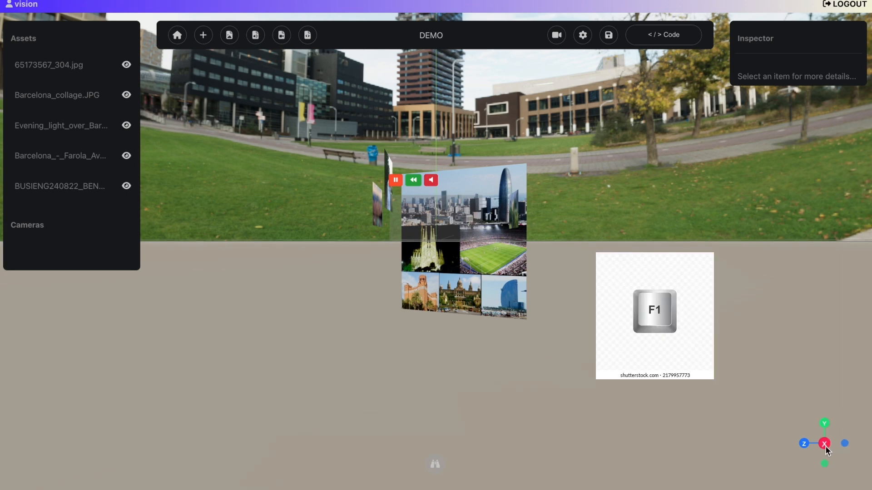
click(804, 445)
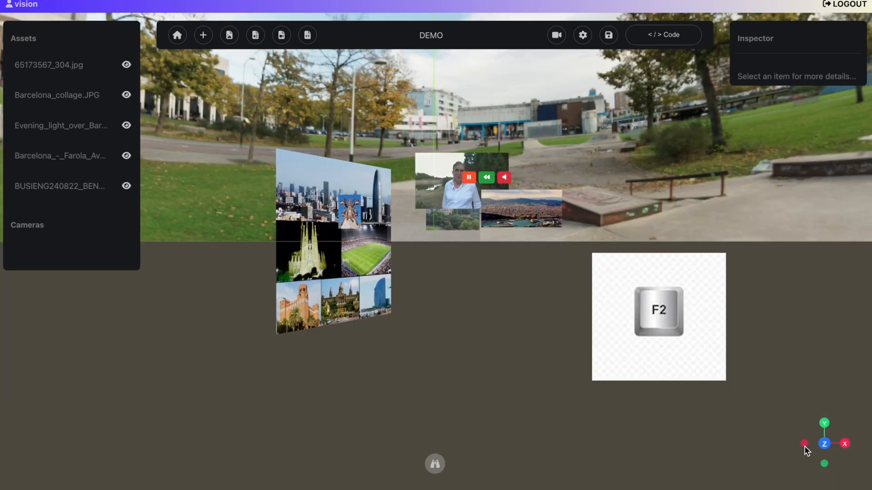
click(824, 423)
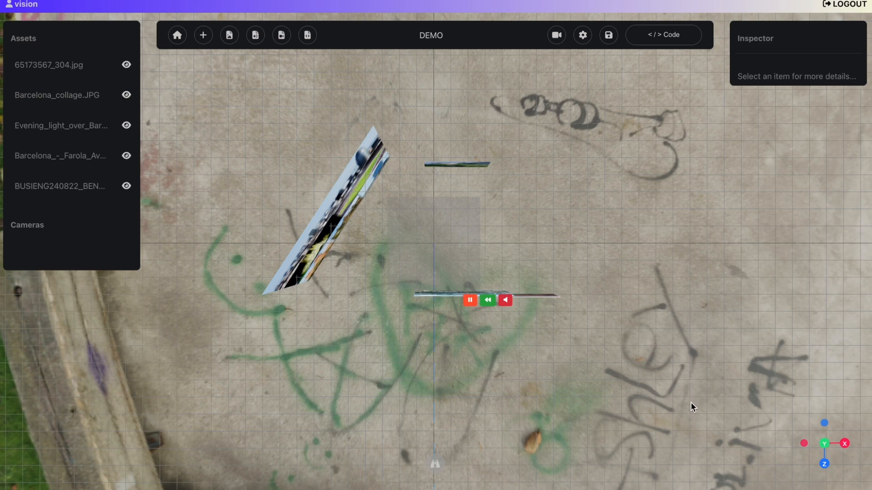
drag(691, 387, 673, 320)
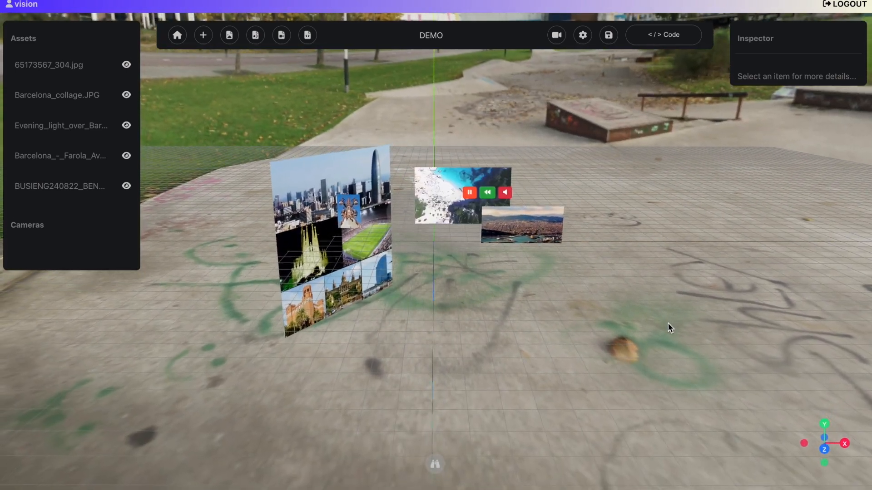
click(436, 465)
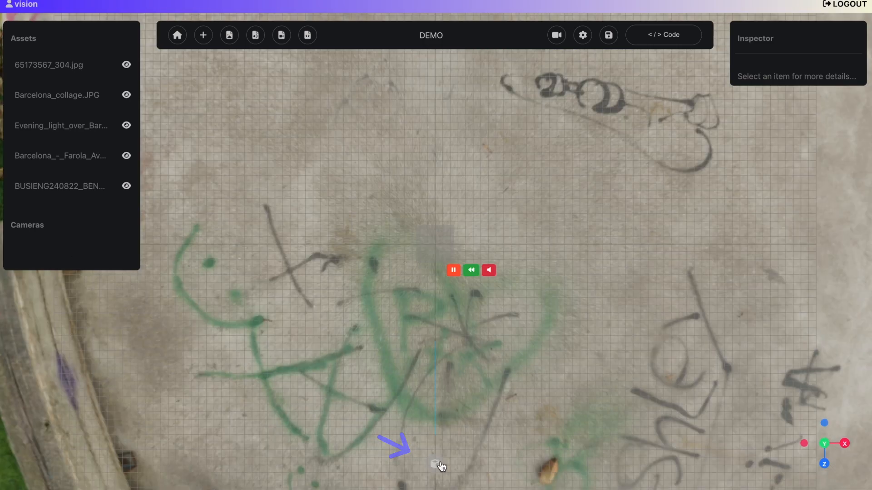
Step: Freely move and rotate 65173567_304.jpg to about position 1.15, 1.55, -4.93 and rotation -37.5, 8.5, 6.5
click(437, 465)
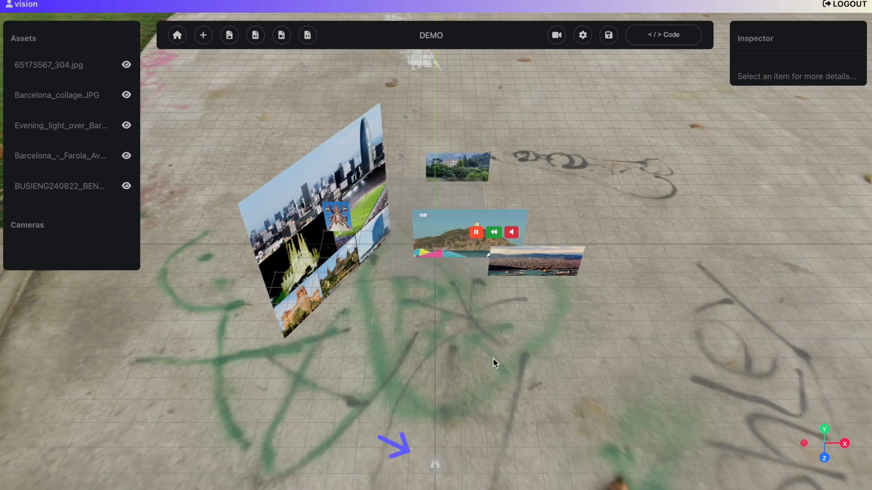
click(91, 70)
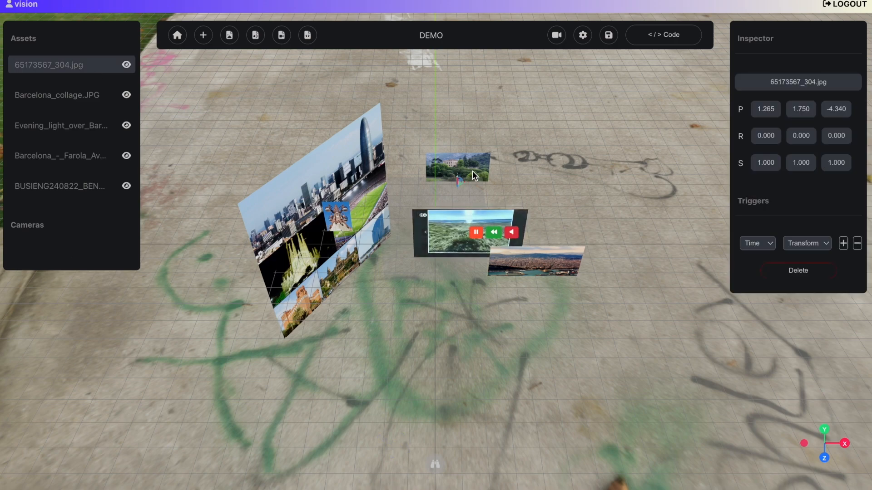
scroll(497, 166, up, 5)
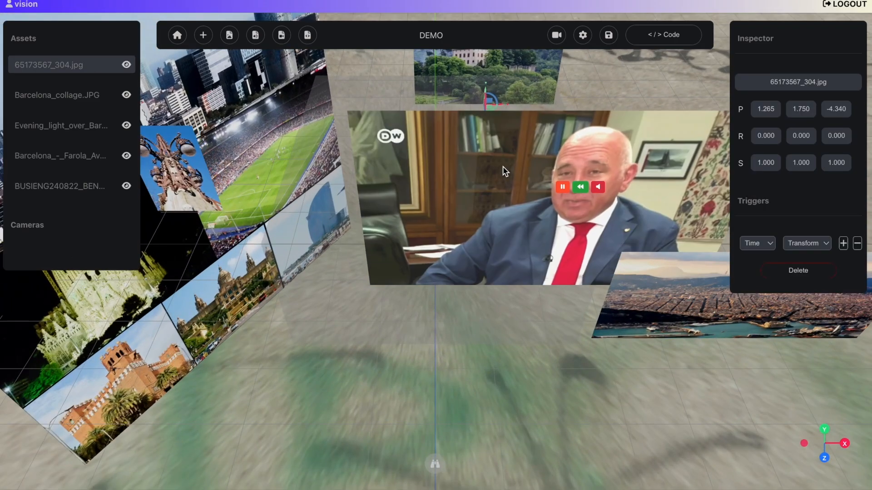
drag(503, 167, 469, 255)
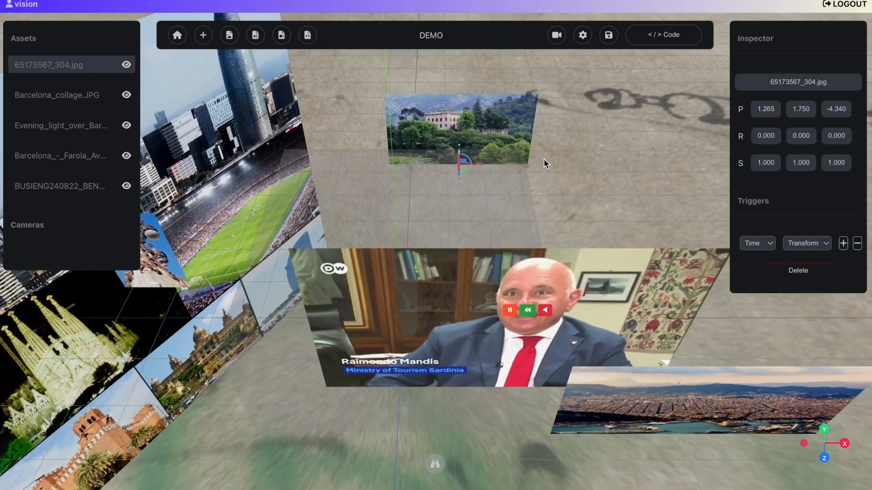
right_drag(544, 159, 527, 230)
scroll(514, 169, up, 3)
scroll(513, 169, up, 5)
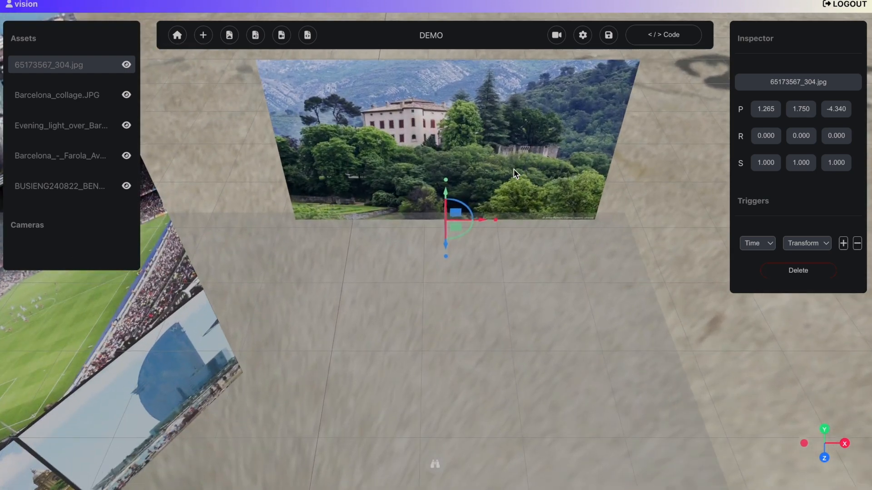
drag(470, 231, 521, 198)
Step: Set the X position of 65173567_304.jpg to 2
click(757, 105)
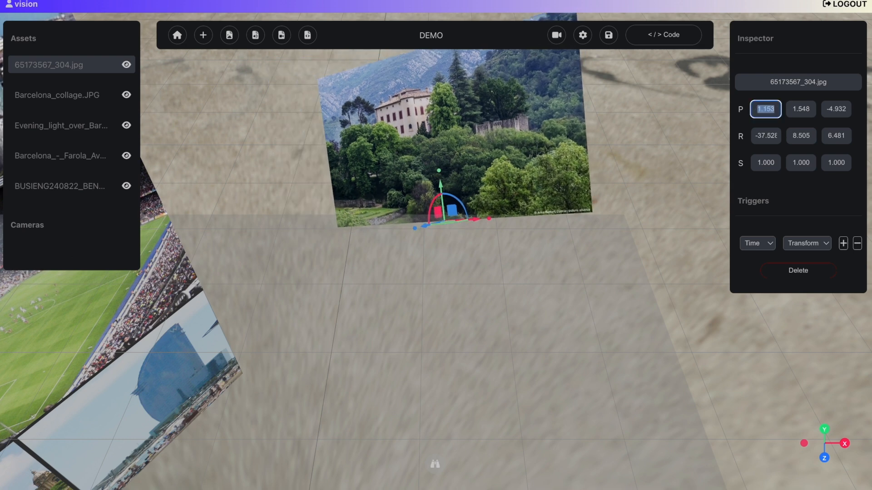
text(2)
key(Return)
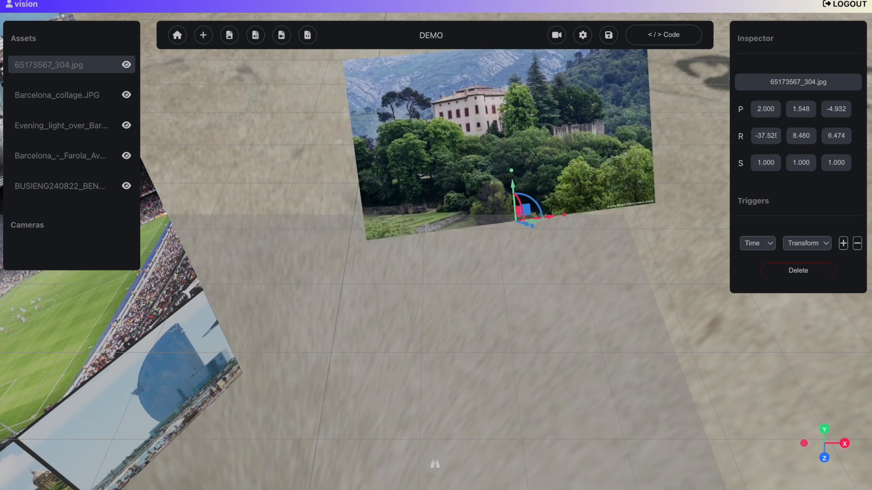
Step: Try an X scale of 5 on the villa image and restore its X scale to 1
click(778, 161)
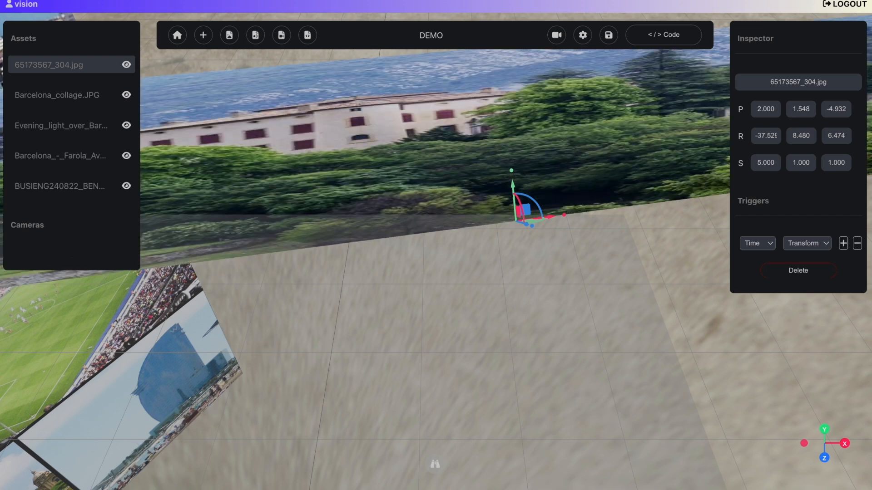
text(1)
key(Return)
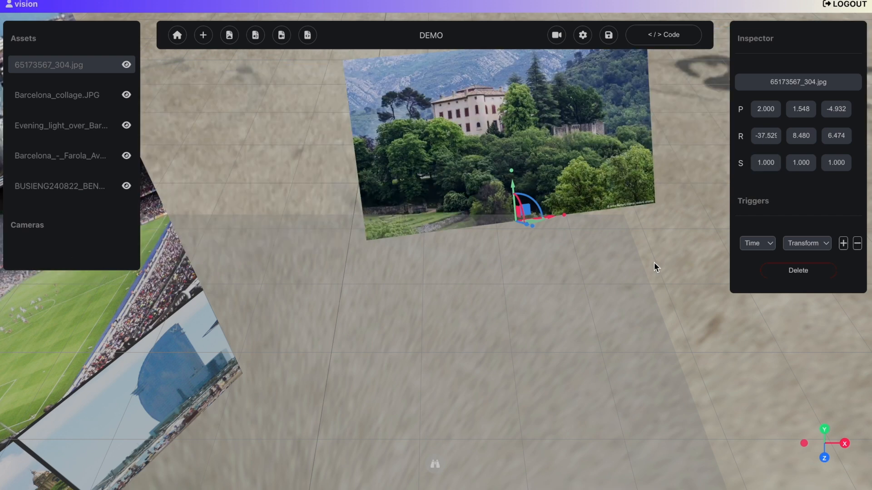
Step: Set the Y rotation of 65173567_304.jpg to 15
drag(654, 263, 595, 316)
click(808, 136)
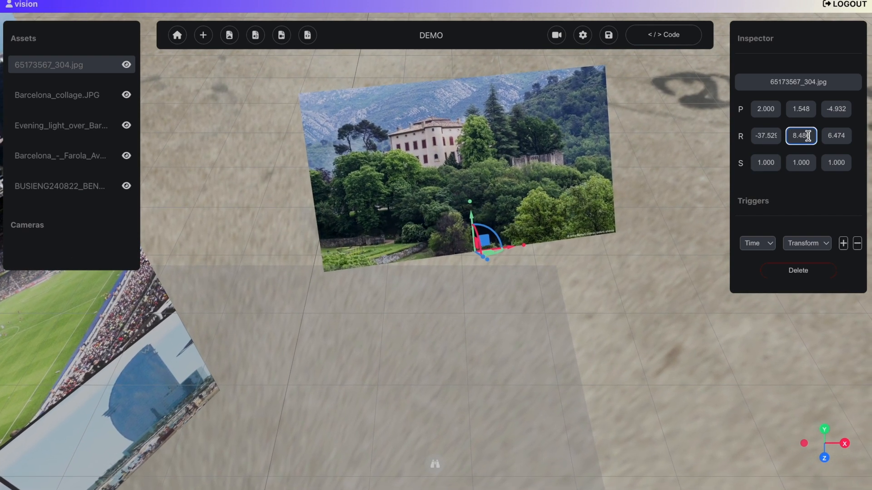
text(15)
key(Return)
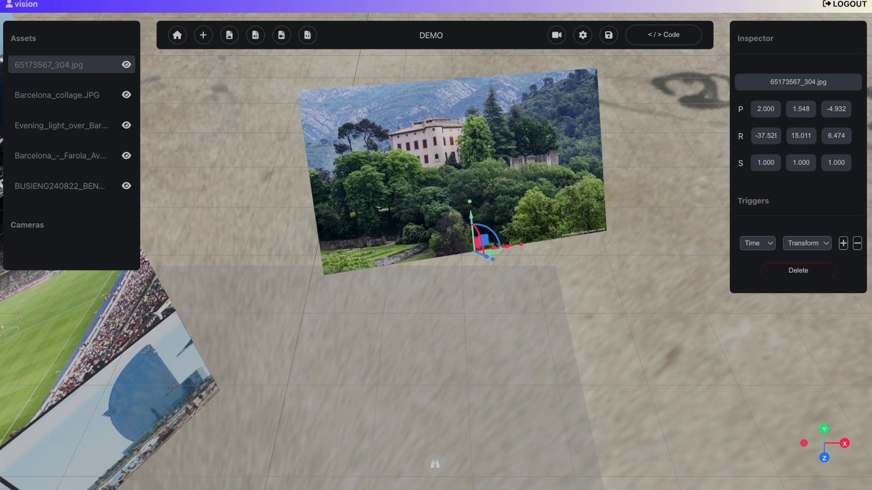
Step: Add a Time trigger with the Transform action to 65173567_304.jpg and set its time to 10
click(758, 244)
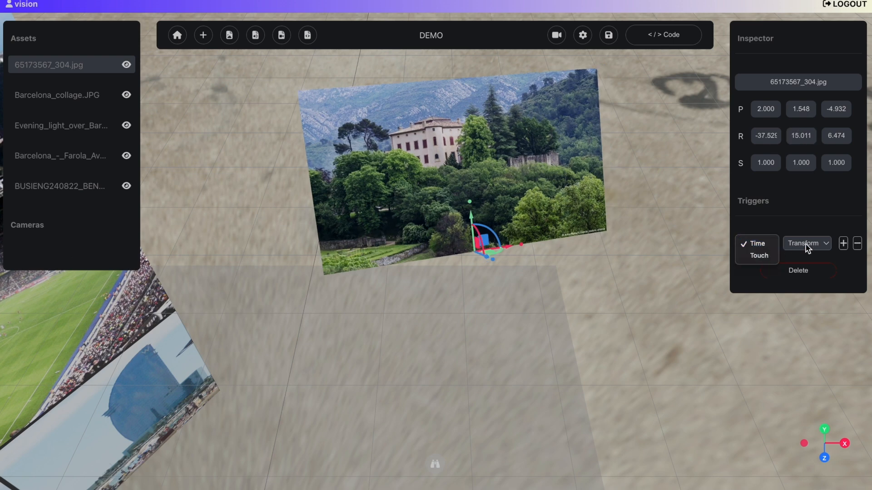
click(807, 244)
click(827, 228)
click(842, 243)
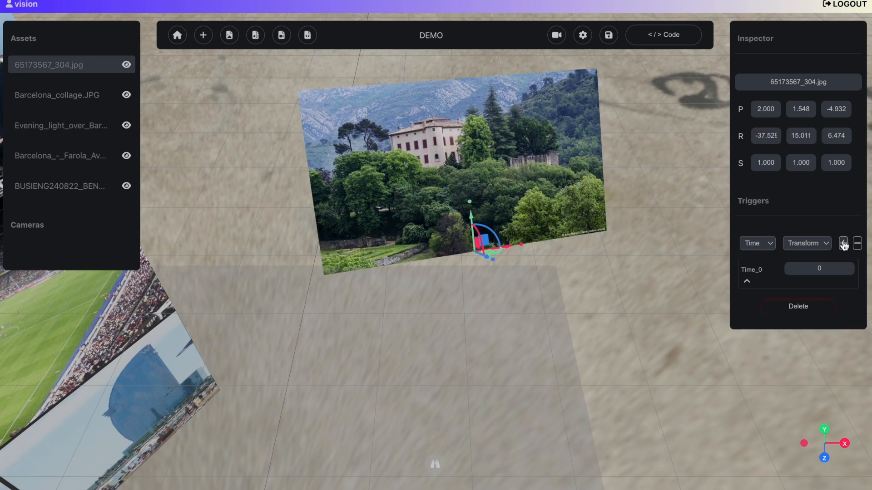
click(748, 285)
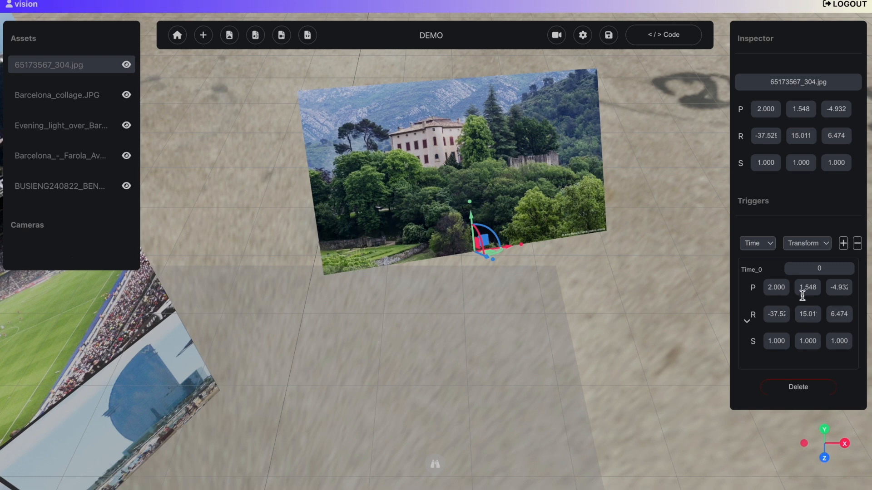
click(828, 271)
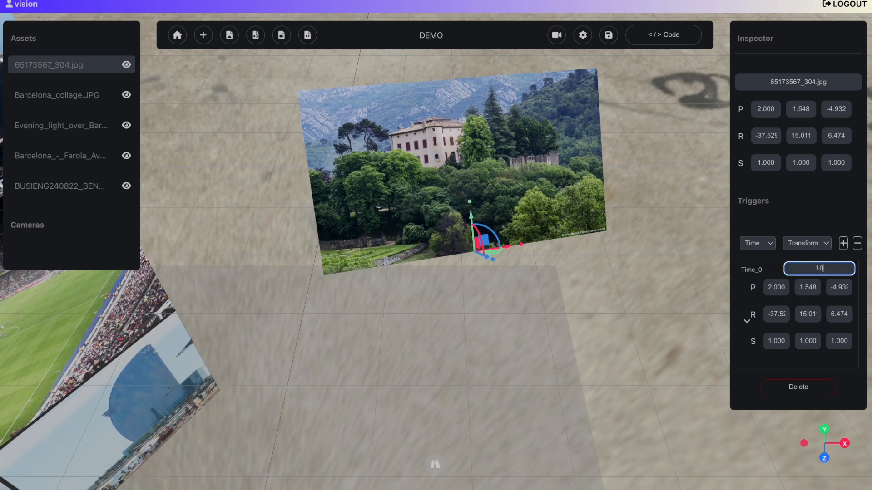
Step: Add a second Time trigger with Visibility set to Hidden at time 20, and collapse the first trigger's transform values
click(790, 246)
click(803, 254)
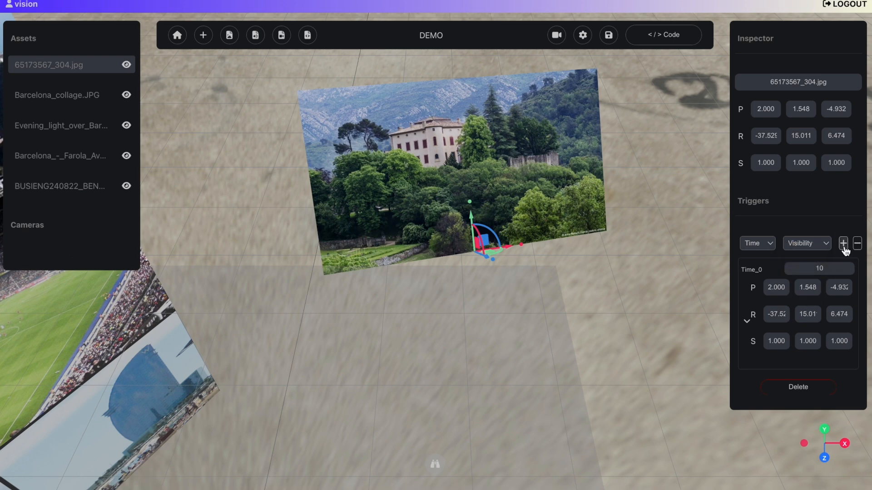
click(843, 243)
click(838, 398)
click(840, 416)
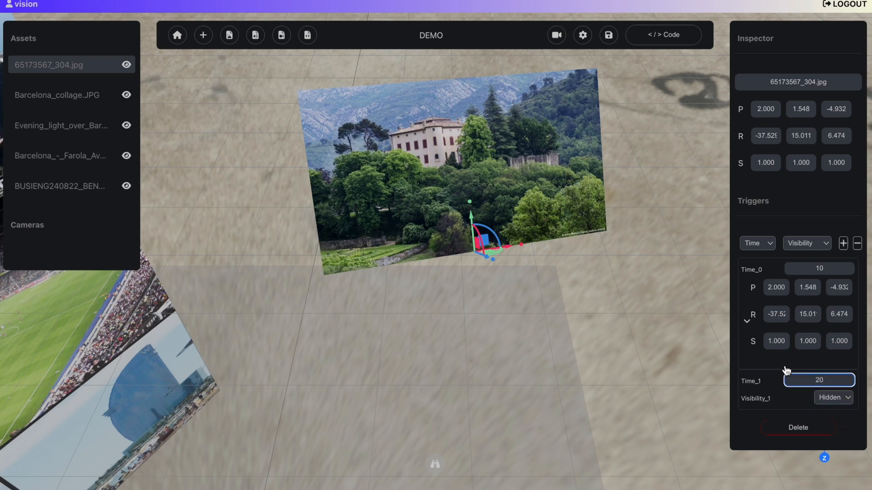
click(747, 321)
Step: Replace the Time visibility trigger with a Touch trigger that has the value 50 and Hidden visibility, and deselect the image
click(774, 244)
click(767, 256)
click(806, 246)
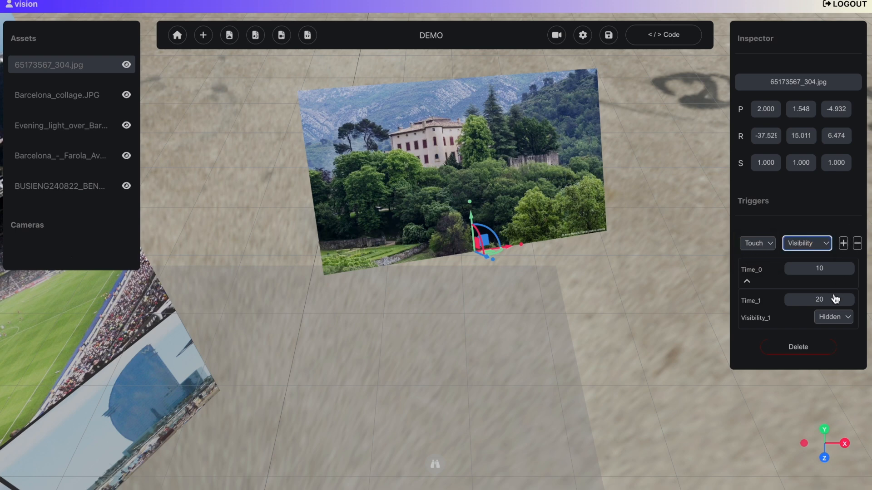
click(858, 250)
click(845, 246)
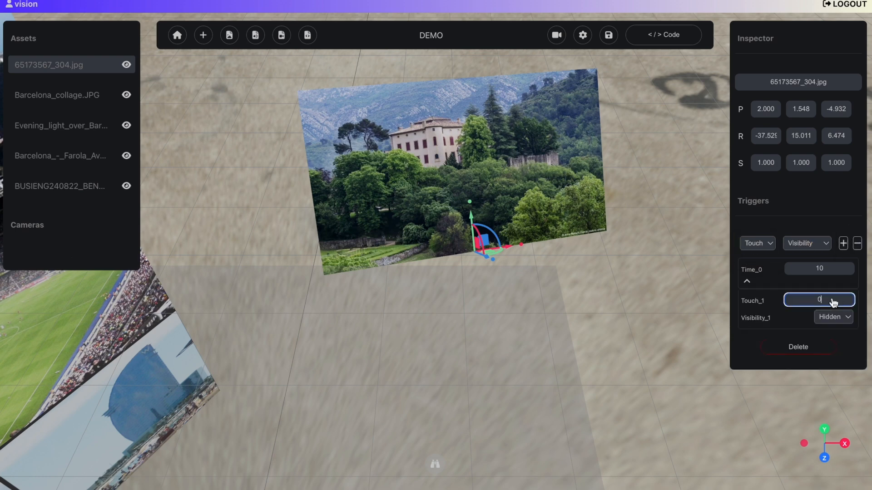
click(690, 314)
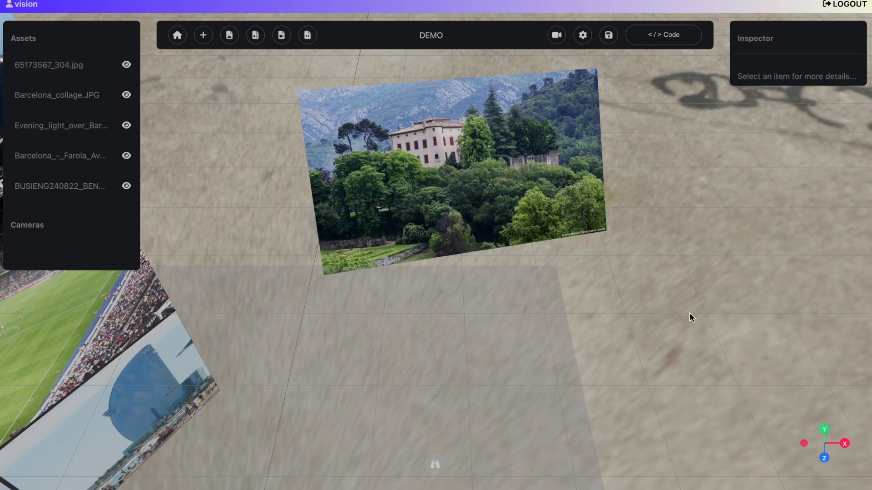
Step: Reselect 65173567_304.jpg, hide it in the scene and show it again
click(405, 155)
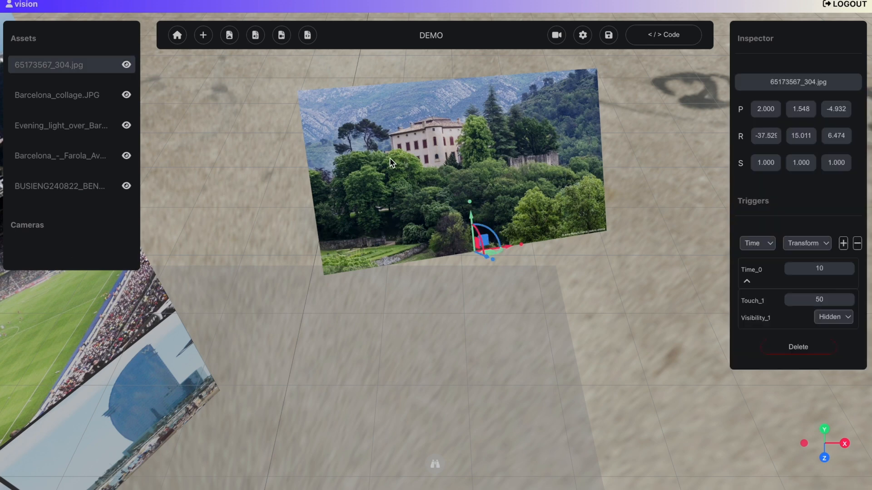
click(126, 66)
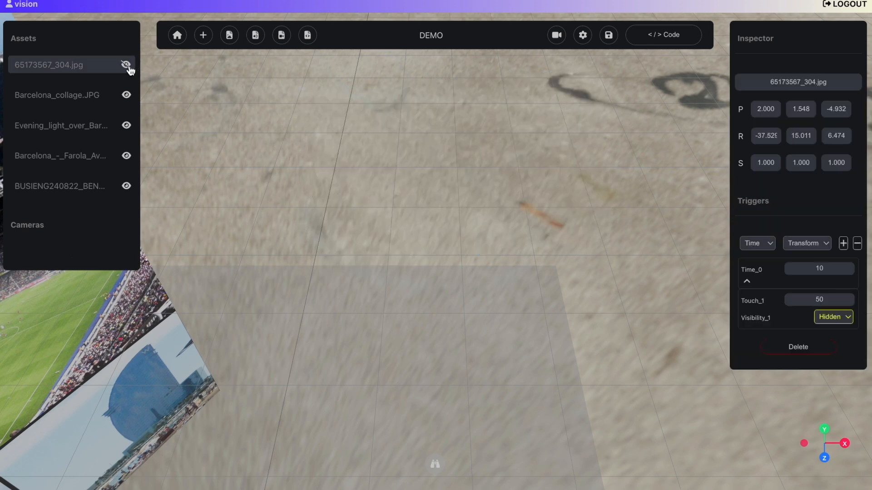
click(127, 65)
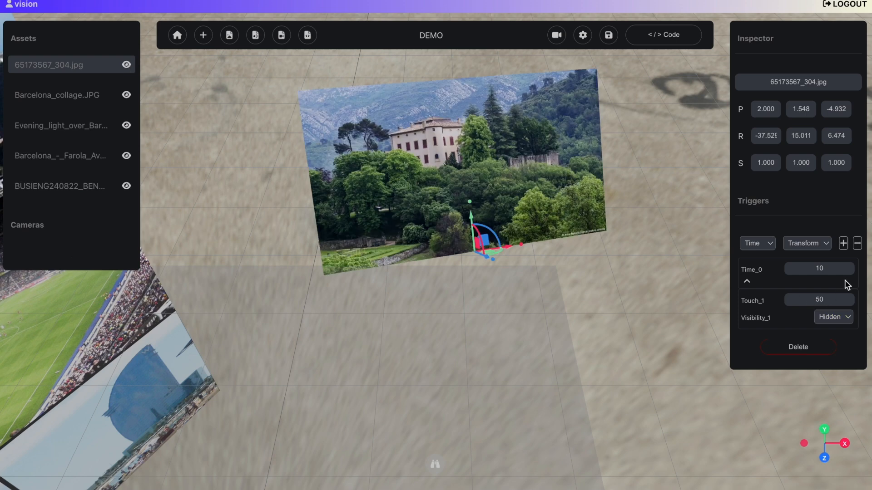
Step: Remove both triggers from 65173567_304.jpg and deselect the image
click(858, 251)
click(858, 250)
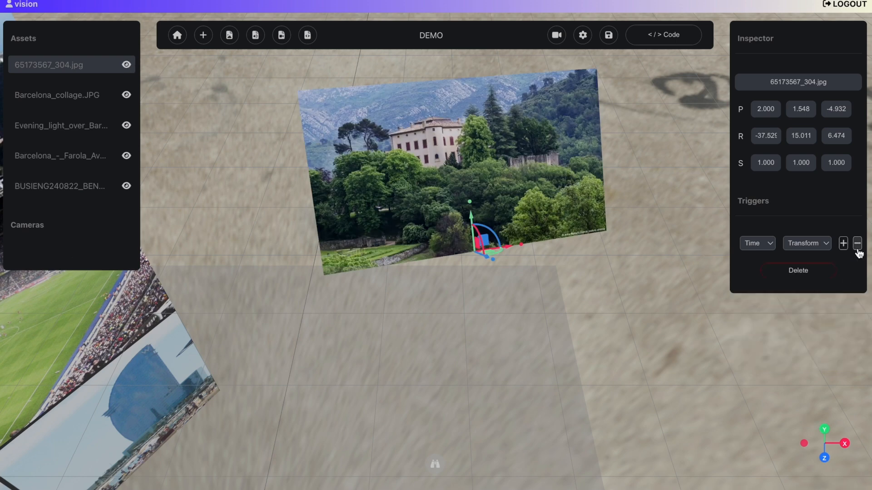
click(667, 273)
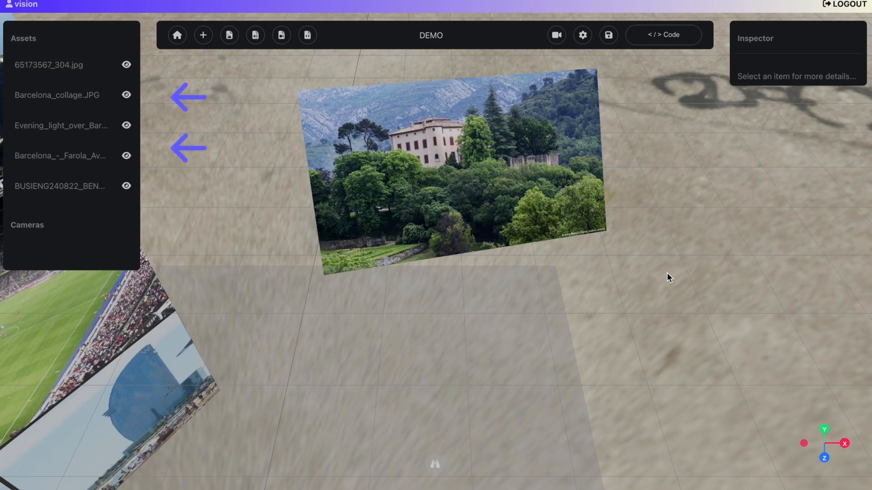
Step: Add a camera from a view that frames the collage, the video and the Evening_light_over_Barcelona.jpg panorama
drag(676, 277, 606, 282)
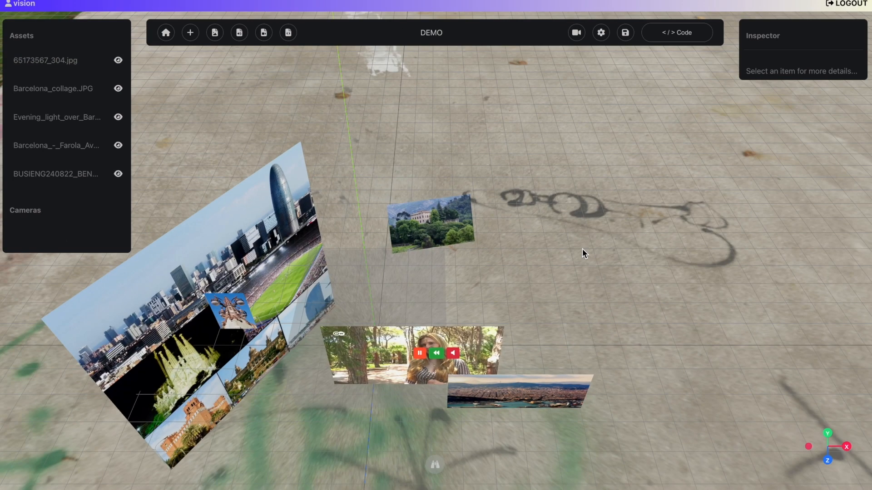
scroll(582, 249, down, 3)
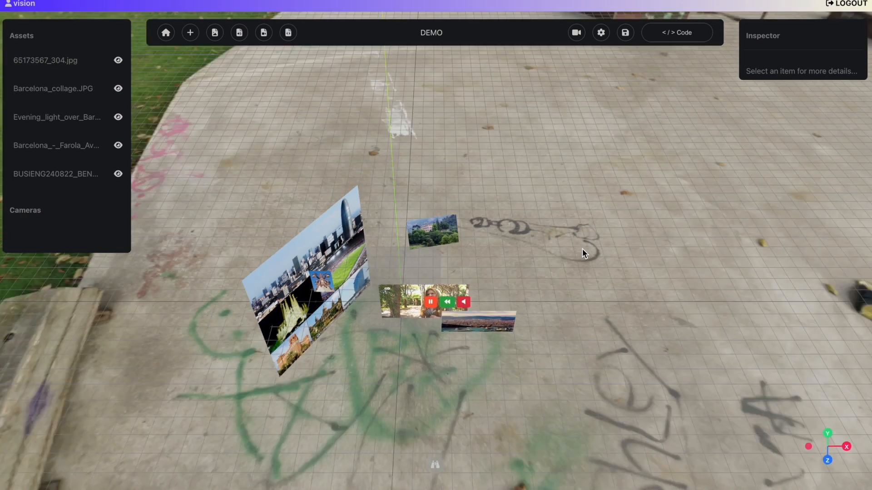
drag(582, 248, 509, 256)
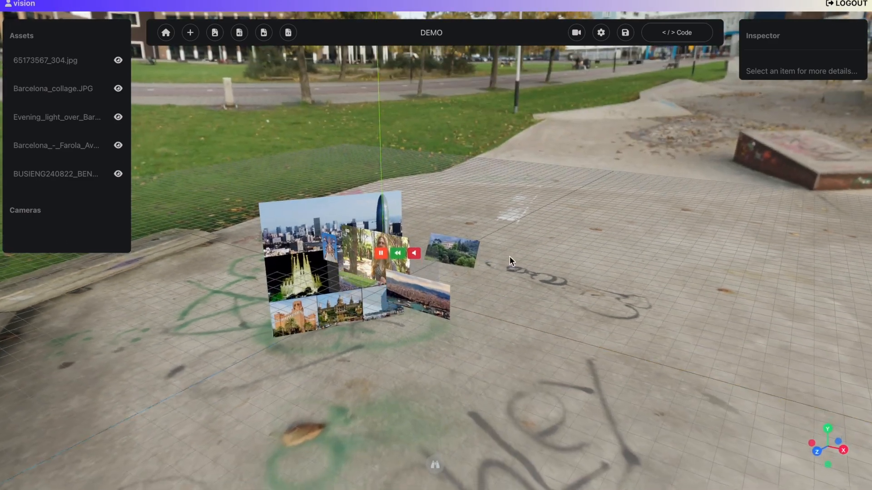
click(422, 309)
scroll(423, 313, up, 5)
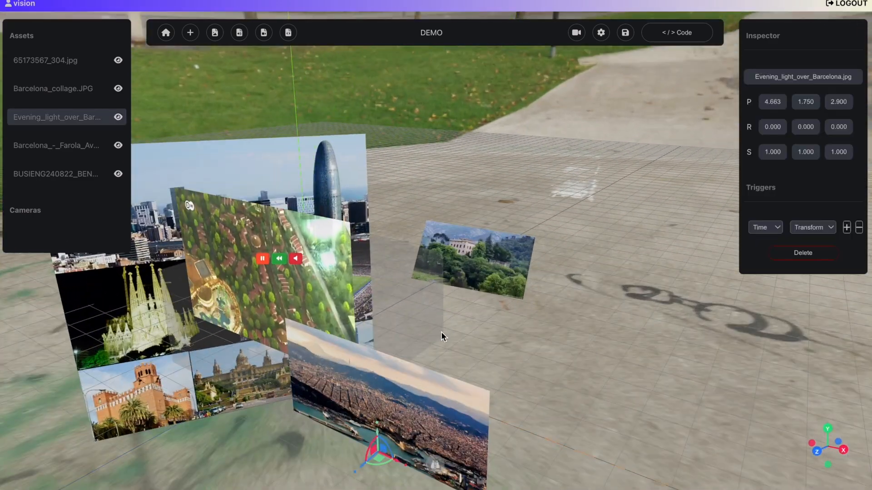
drag(440, 331, 635, 408)
click(635, 232)
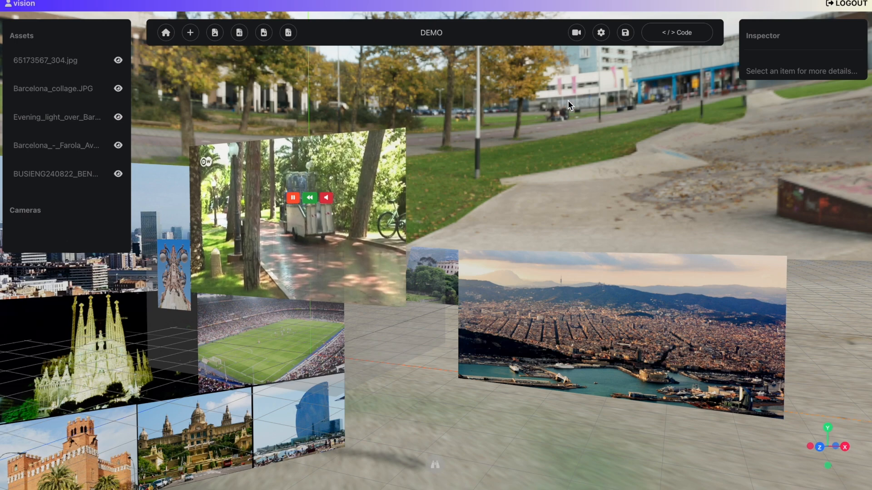
click(577, 33)
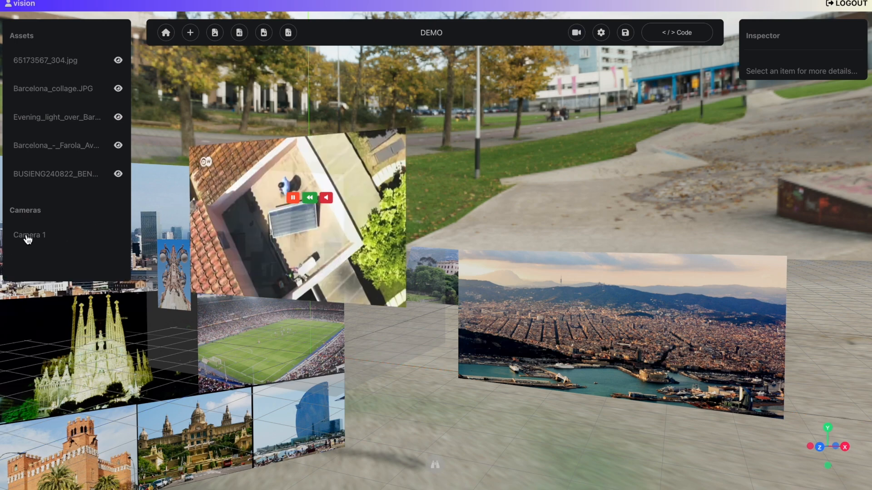
Step: Look at the new camera's placement in the scene and select Camera 1 to inspect its position and target values
scroll(327, 222, up, 10)
scroll(327, 222, down, 9)
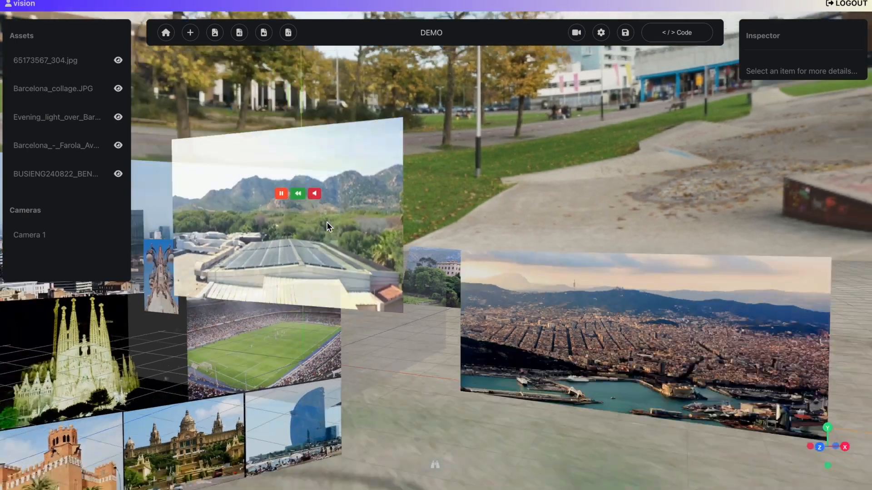
scroll(327, 223, down, 10)
scroll(326, 221, up, 8)
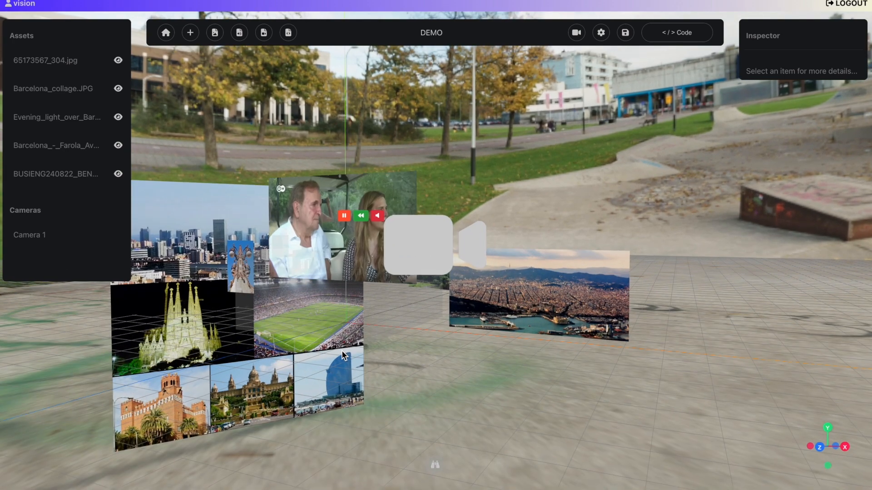
drag(341, 350, 331, 349)
click(257, 247)
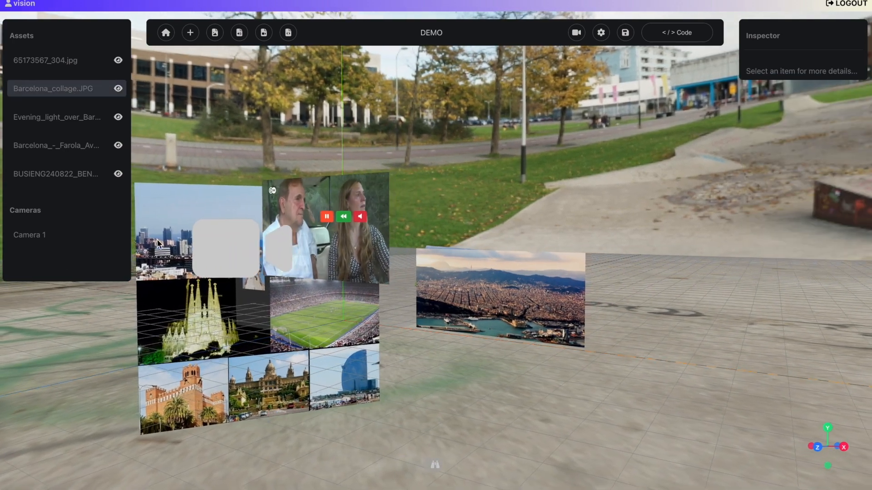
click(71, 236)
drag(211, 320, 236, 337)
click(101, 237)
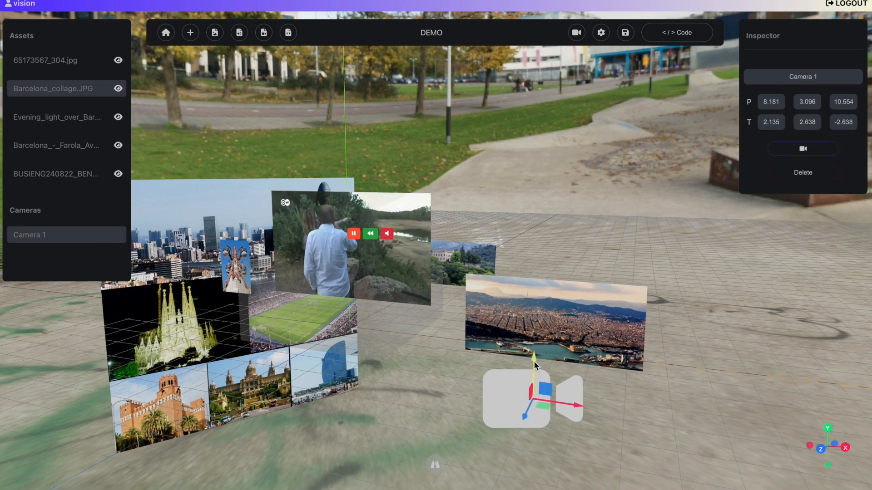
Step: Raise Camera 1 to a height of 4.816, check the view from it and delete the camera
drag(534, 361, 538, 183)
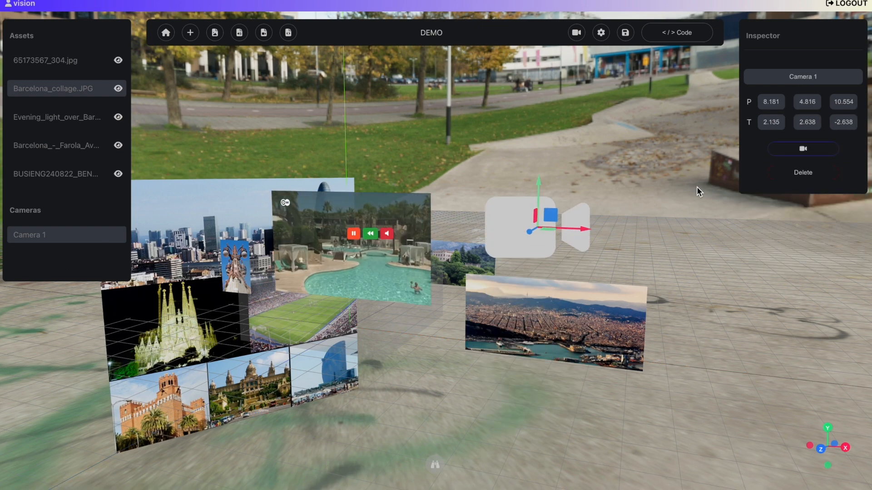
click(802, 149)
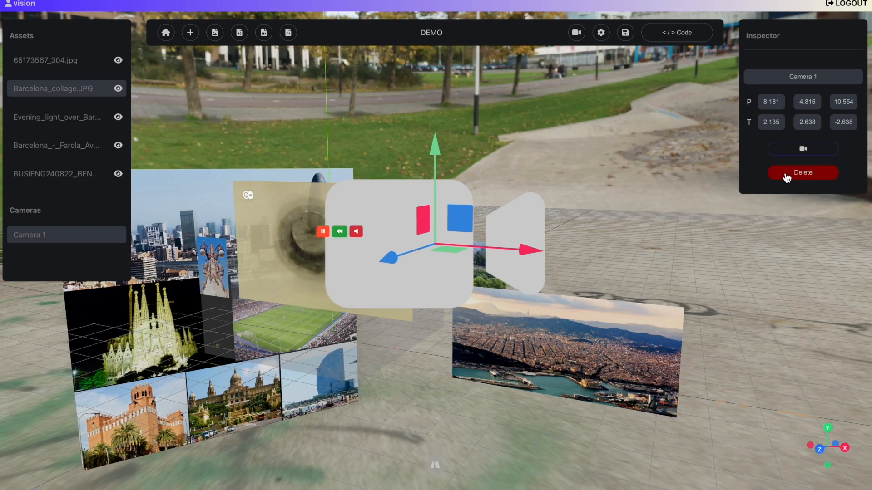
click(781, 172)
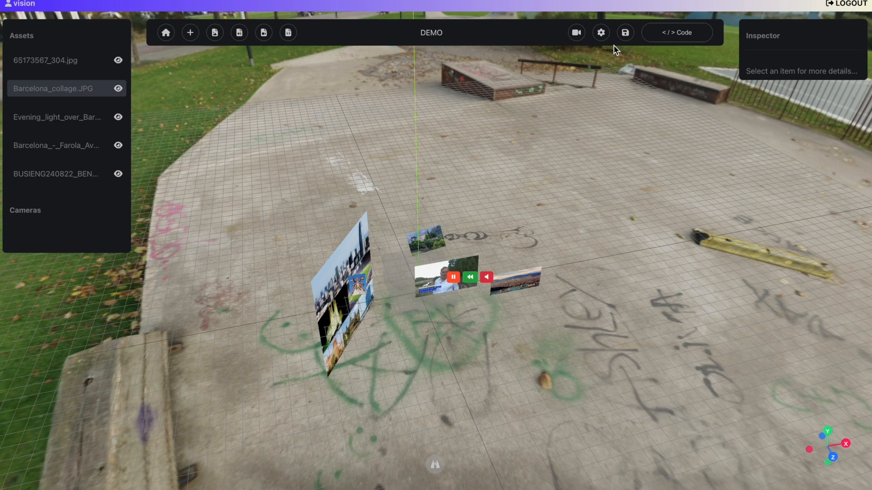
Step: Examine the DEMO project's generated JSON code from the metadata and assets through the scene objects to the triggers, and close it
click(674, 39)
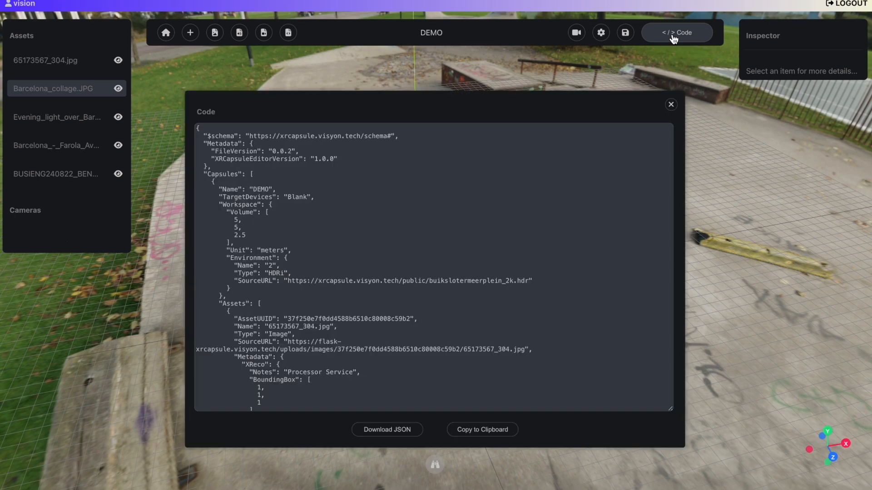
scroll(591, 208, down, 10)
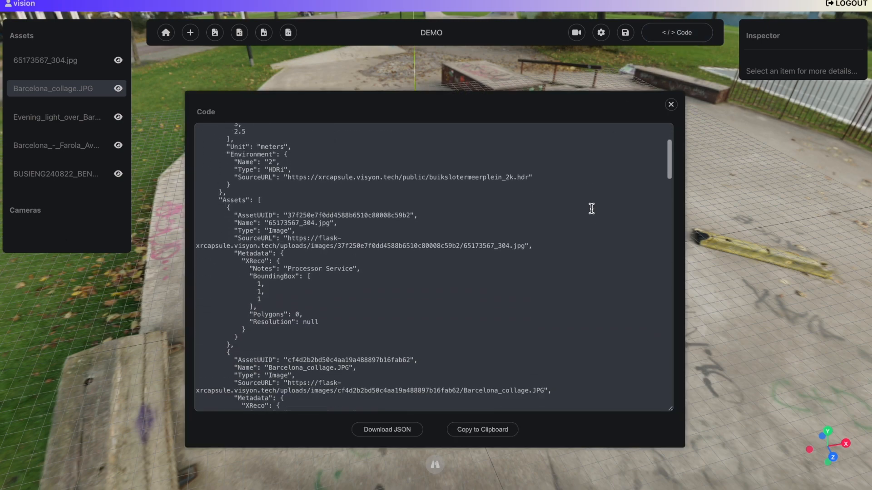
scroll(591, 208, down, 20)
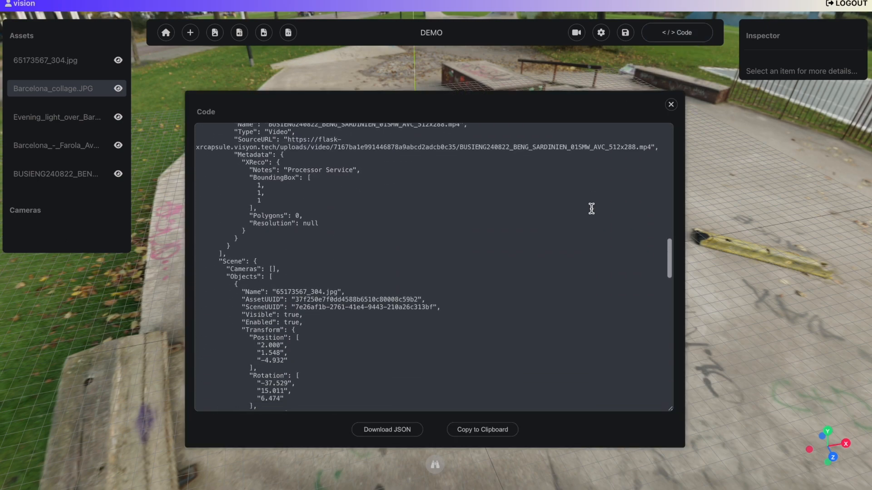
scroll(591, 208, down, 8)
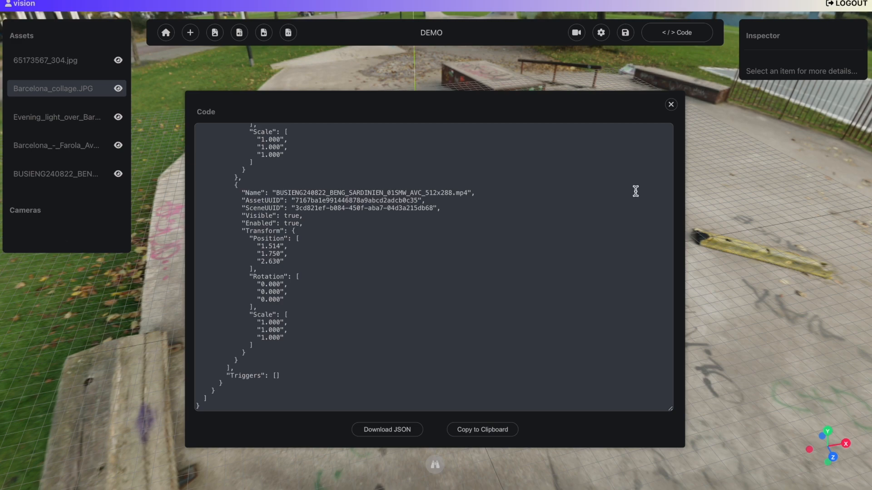
click(671, 105)
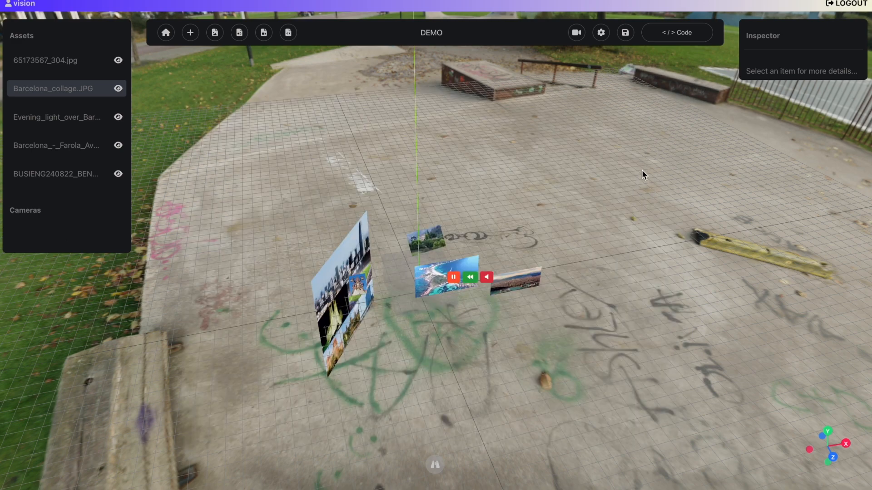
Step: Save the DEMO project and dismiss the confirmation
drag(646, 186, 642, 262)
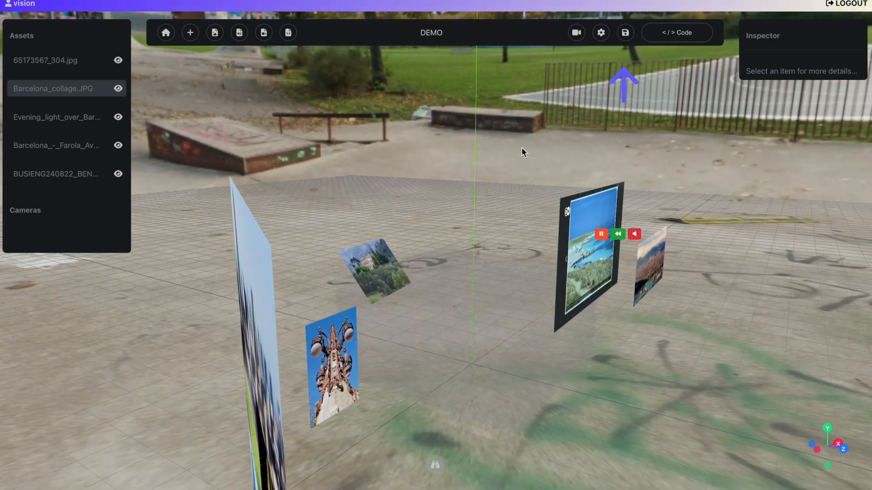
click(624, 35)
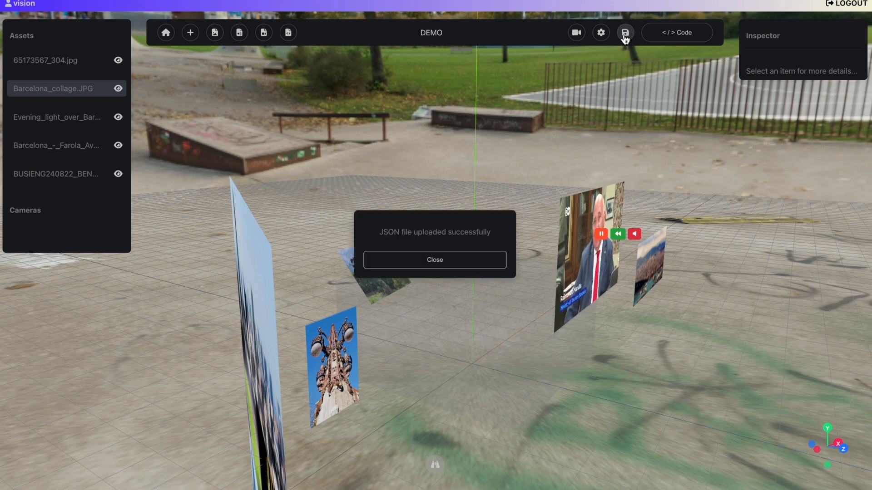
click(479, 262)
Step: Return to the project start page and open the public project Smartphone AR_Example_01
click(169, 33)
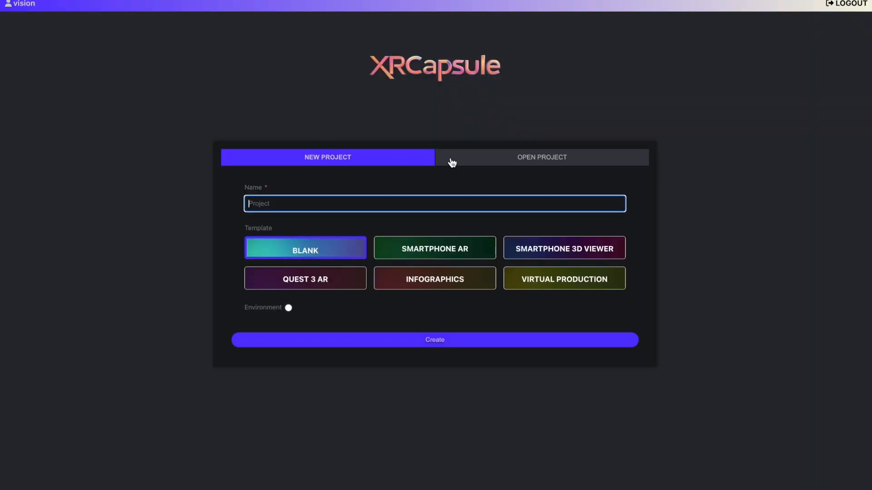
click(516, 159)
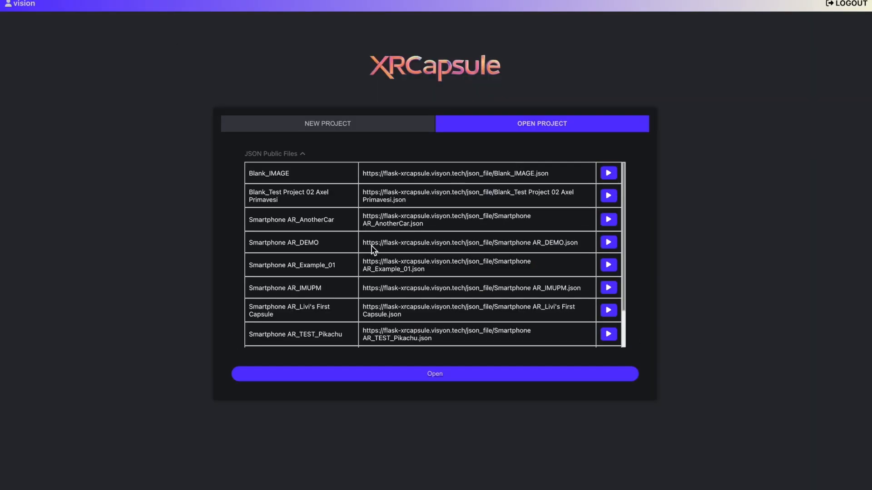
click(371, 267)
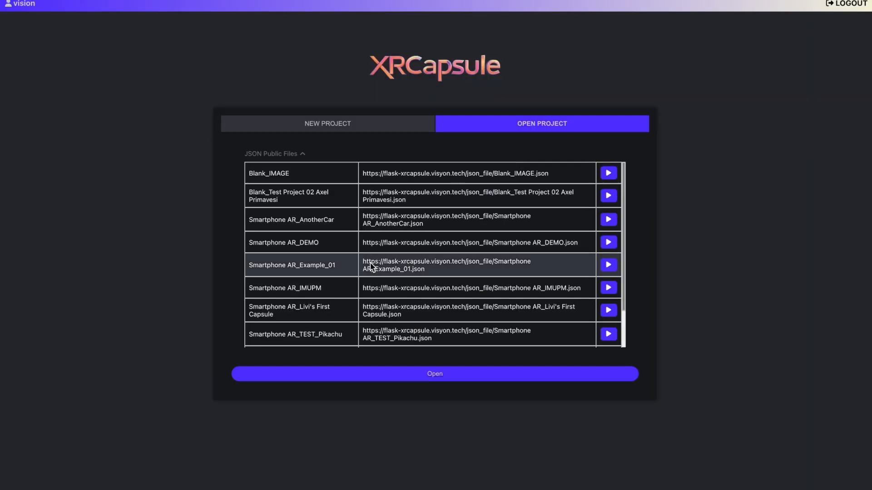
click(391, 375)
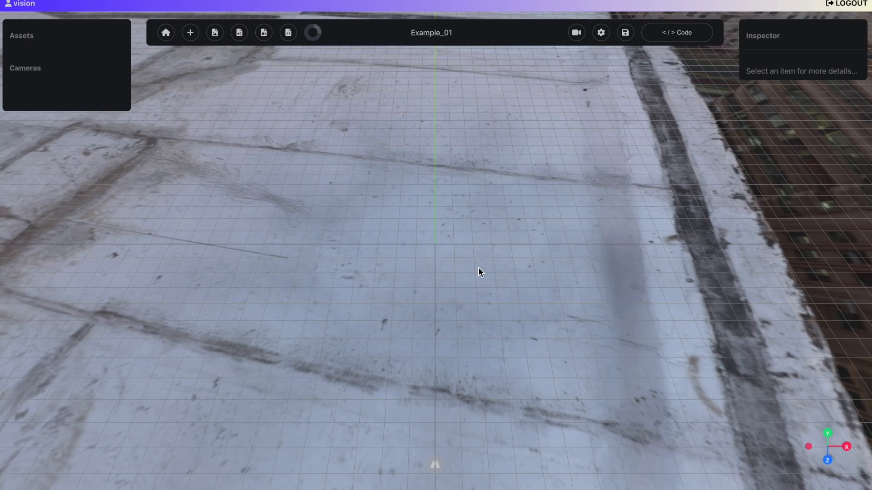
Step: Inspect the FiatAbarth500 cars up close and select the upright one at the scene's origin to view its transform values
scroll(529, 212, up, 5)
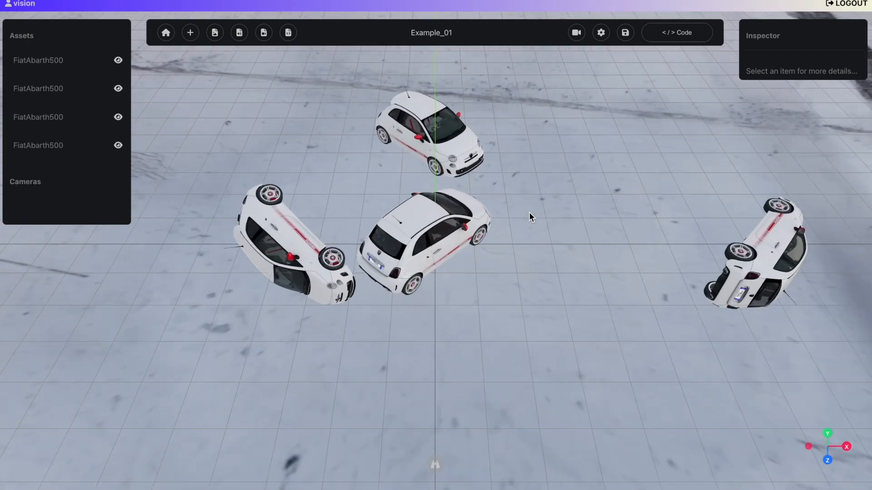
drag(533, 210, 359, 276)
scroll(530, 195, up, 7)
scroll(482, 316, down, 5)
scroll(438, 213, up, 5)
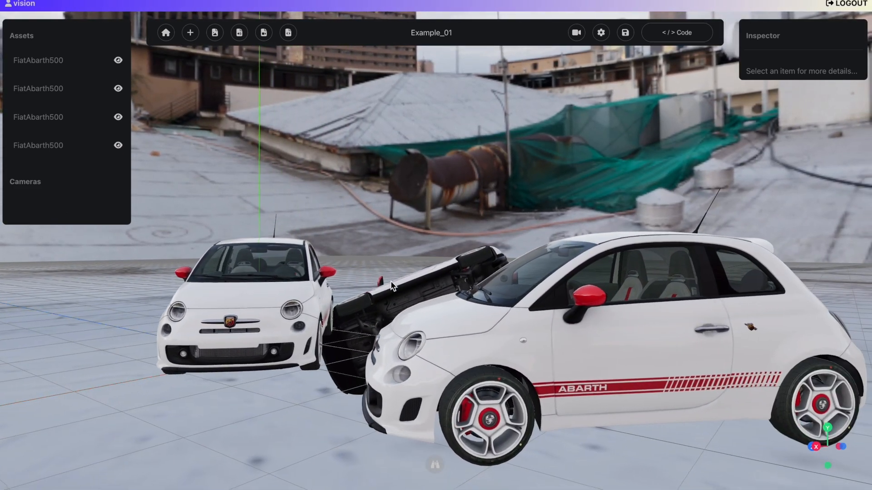
scroll(392, 281, up, 3)
click(194, 316)
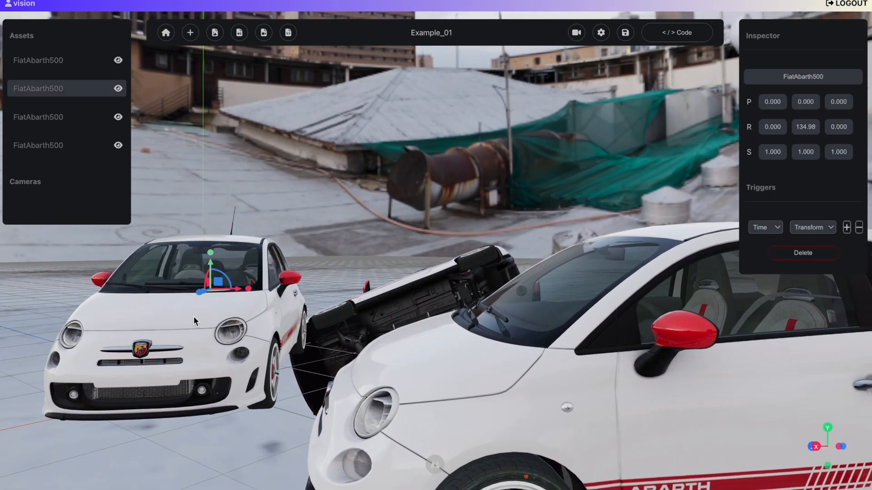